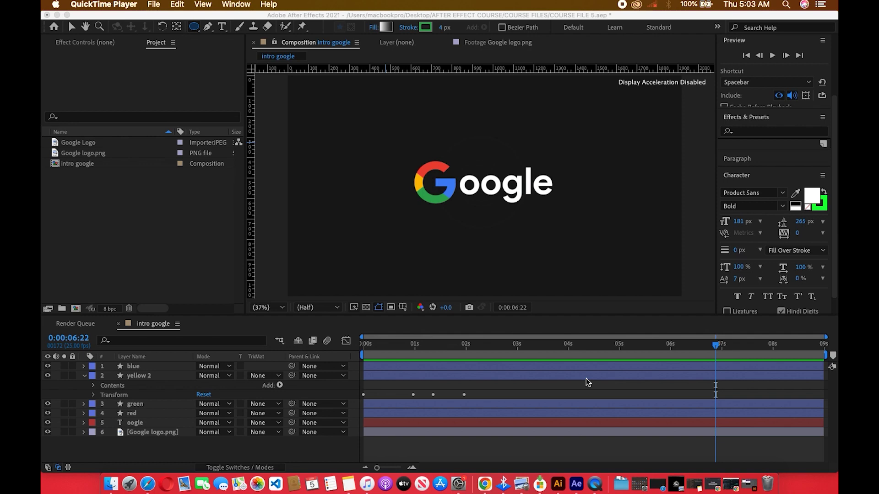
Create a new 1920 x 1080 composition named Comp 1 at 25 fps, and draw a circle about 650 px wide in it.
key(ctrl+Right)
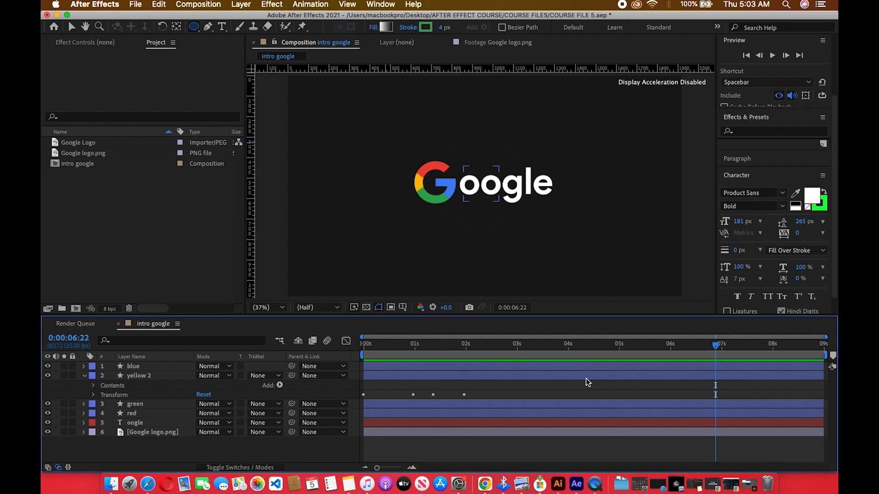
click(473, 387)
click(198, 5)
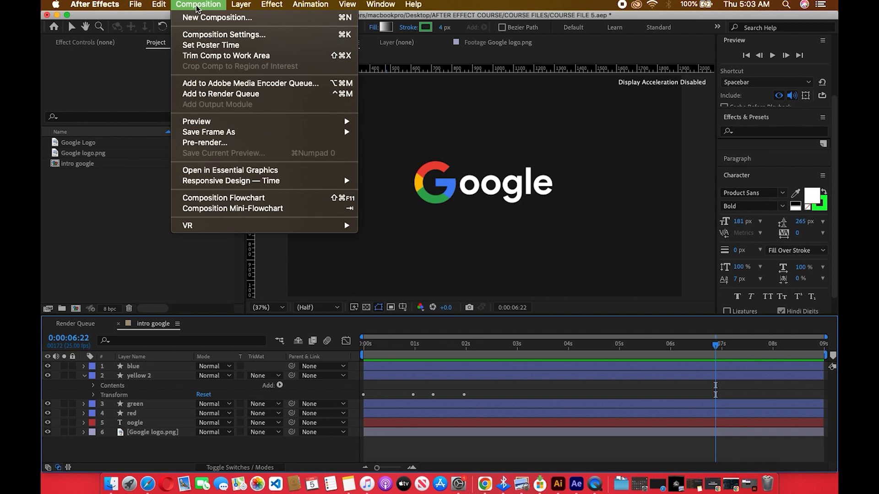
click(206, 17)
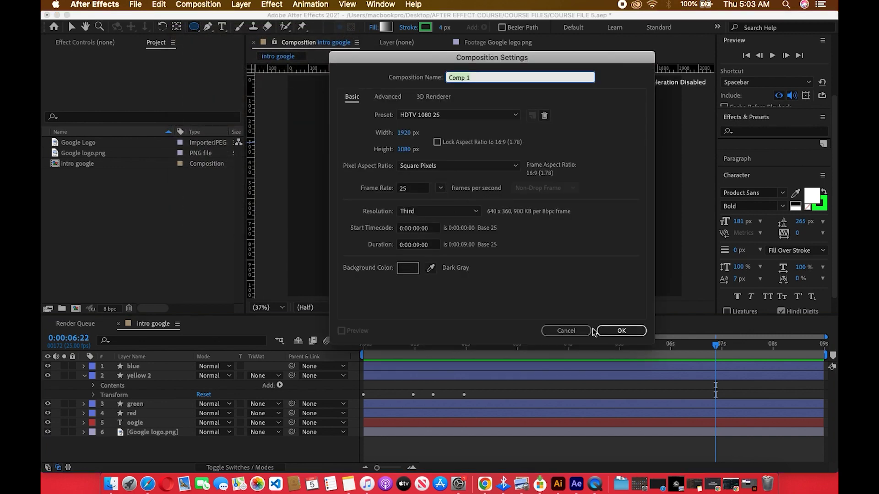
click(613, 331)
drag(359, 124, 492, 251)
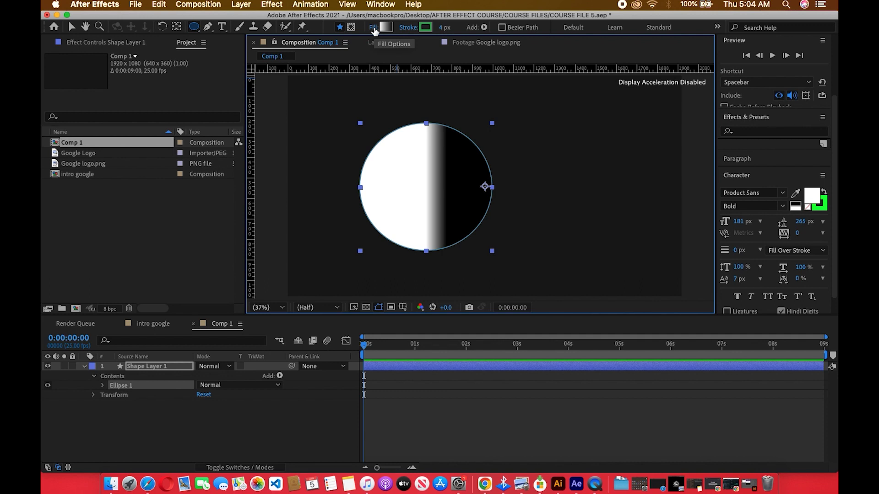
Try the None, Solid Color, Linear Gradient and Radial Gradient fill types on the circle.
click(374, 27)
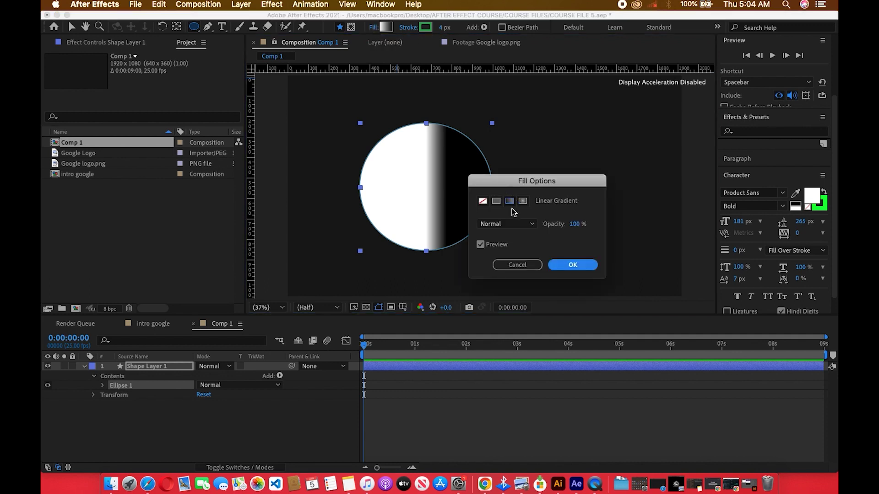
click(483, 202)
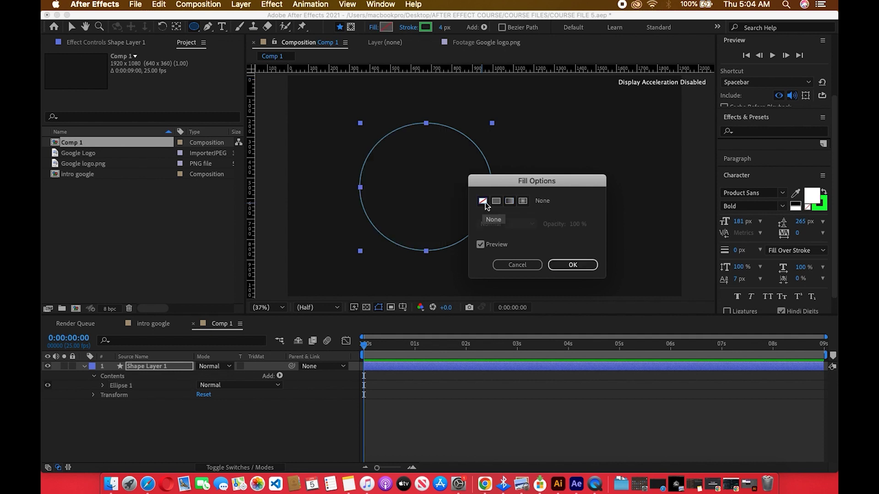
click(497, 201)
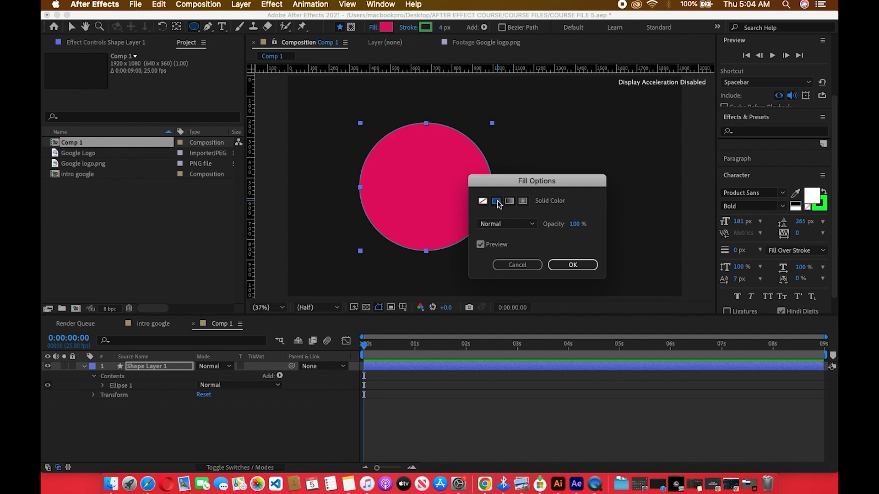
click(511, 202)
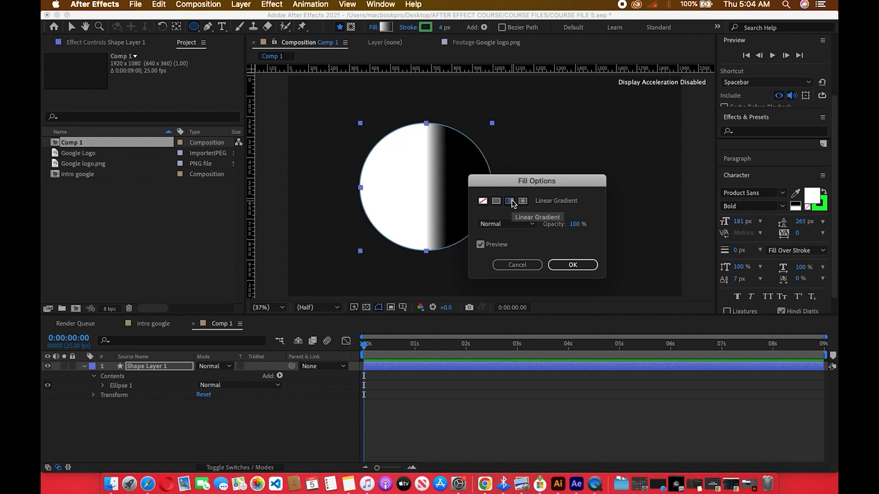
click(523, 202)
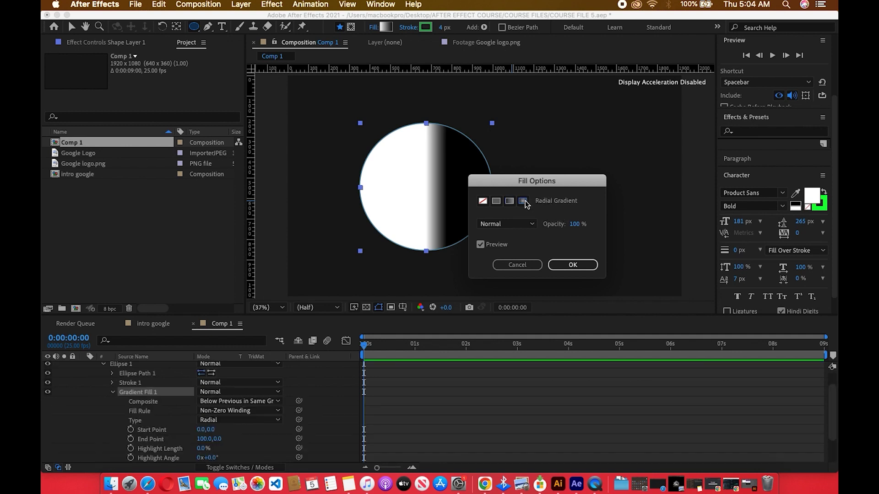
click(511, 202)
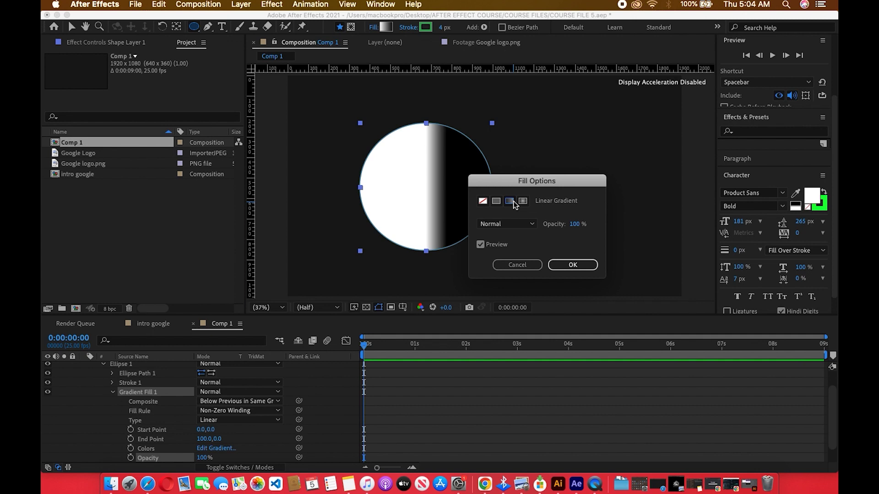
click(525, 203)
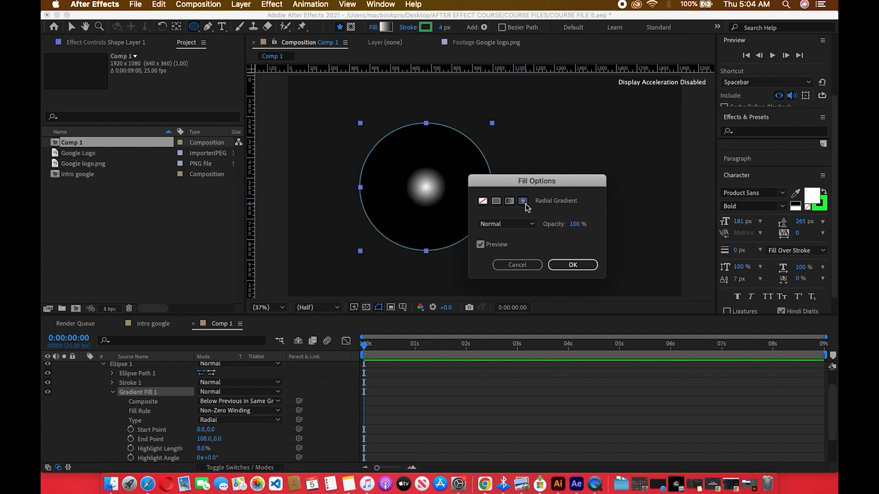
click(509, 201)
click(497, 201)
Apply a Linear Gradient fill with Normal blending to the circle.
click(511, 202)
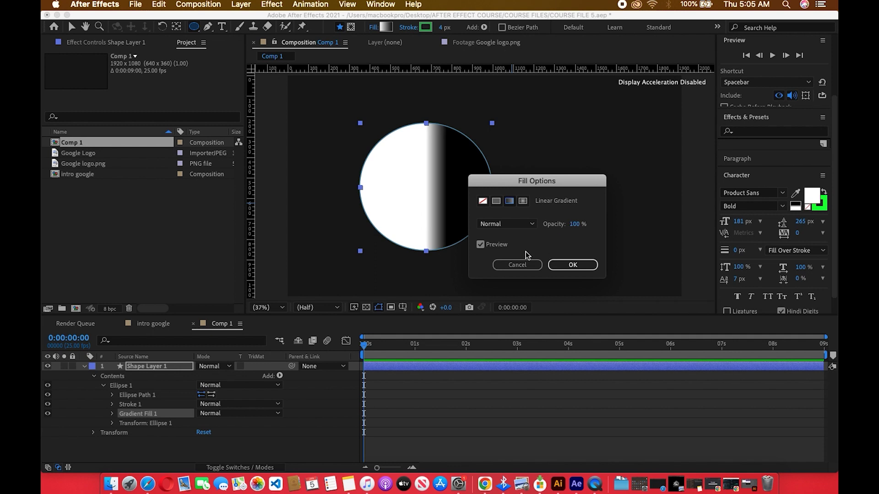
click(564, 265)
click(529, 228)
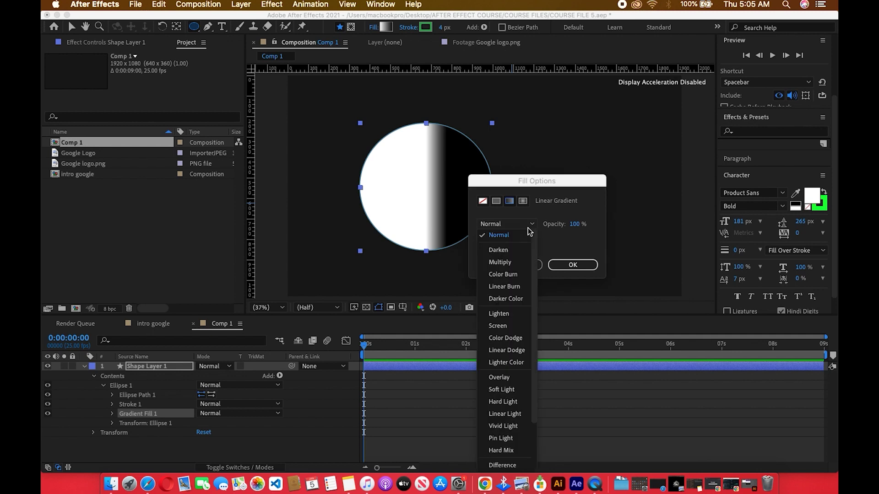
click(553, 221)
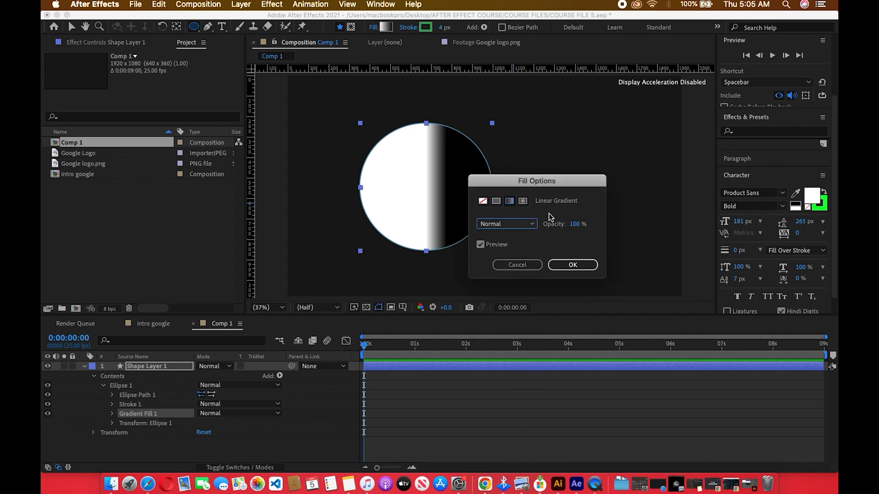
click(568, 264)
click(567, 263)
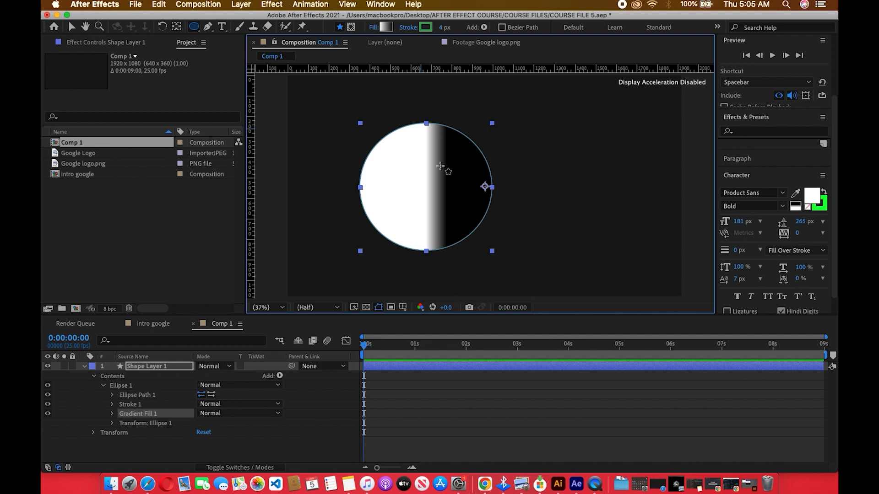
Expand the contents of Shape Layer 1 and examine the Gradient Fill 1 properties of the ellipse.
click(93, 376)
click(84, 366)
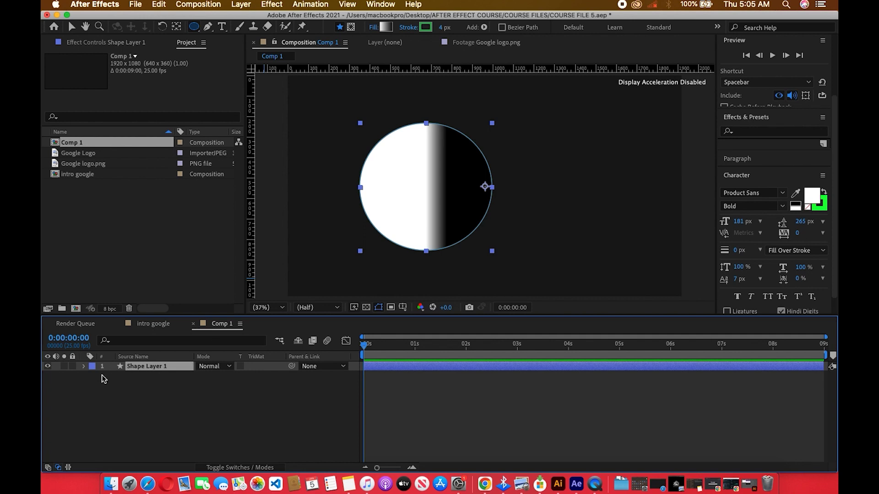
click(85, 366)
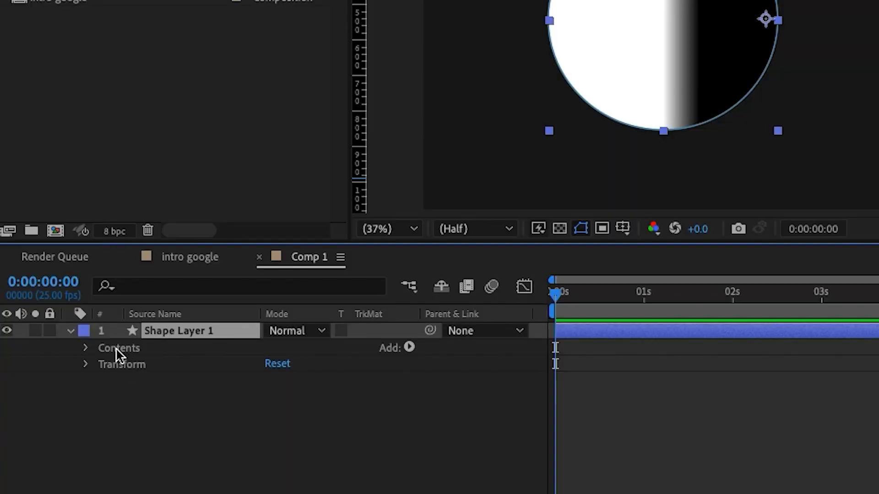
click(117, 351)
click(123, 364)
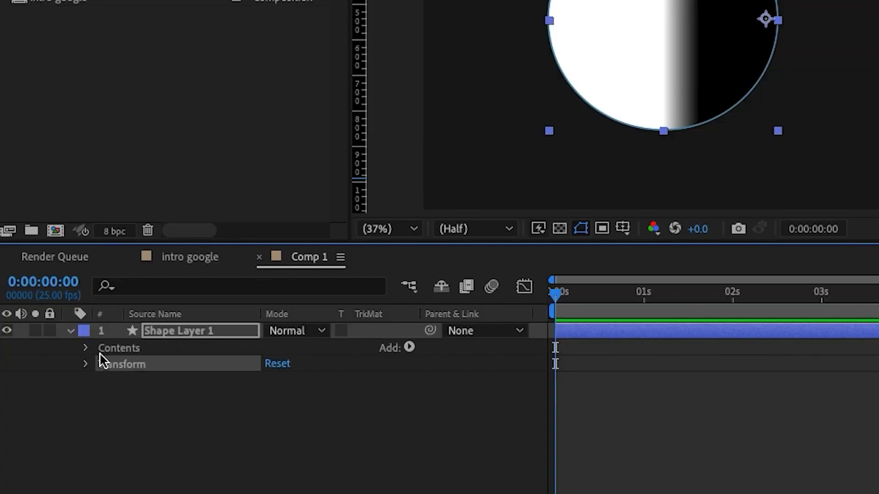
click(110, 350)
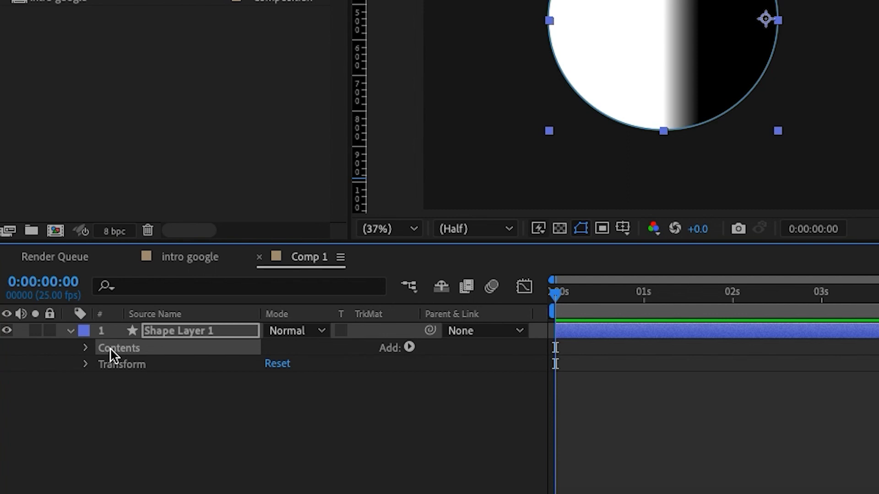
click(87, 349)
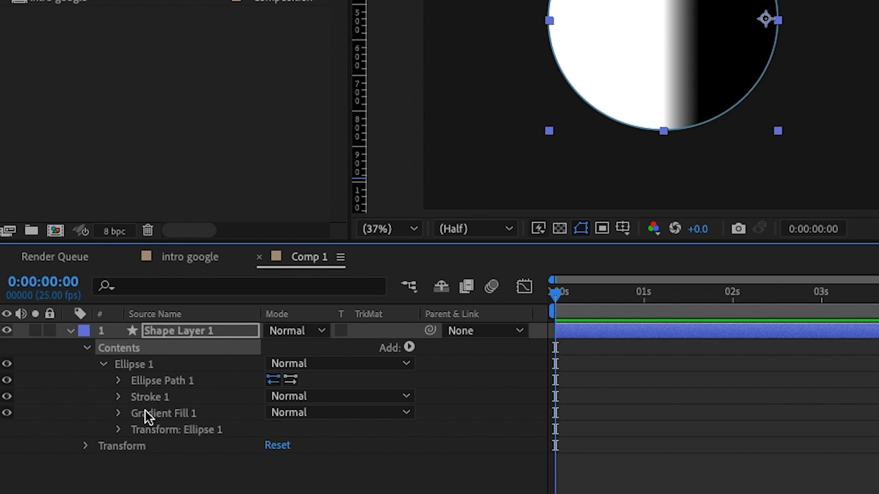
click(119, 414)
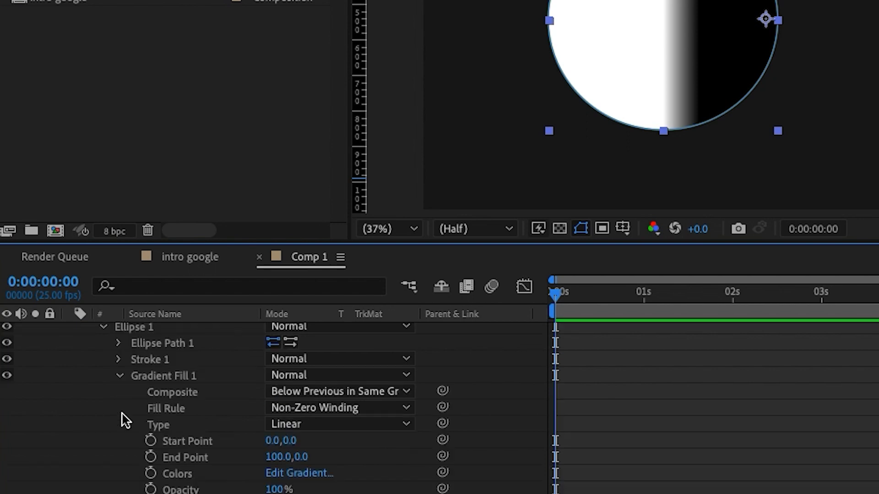
scroll(236, 433, down, 1)
scroll(236, 432, up, 2)
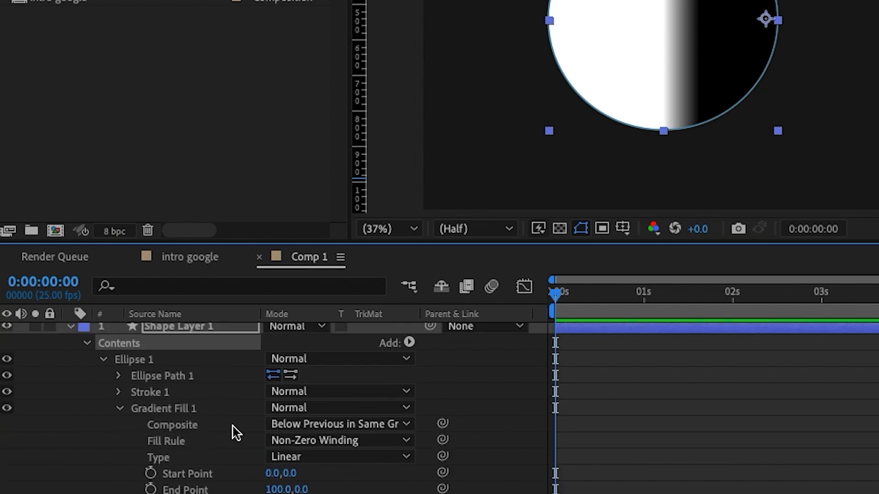
scroll(236, 465, down, 2)
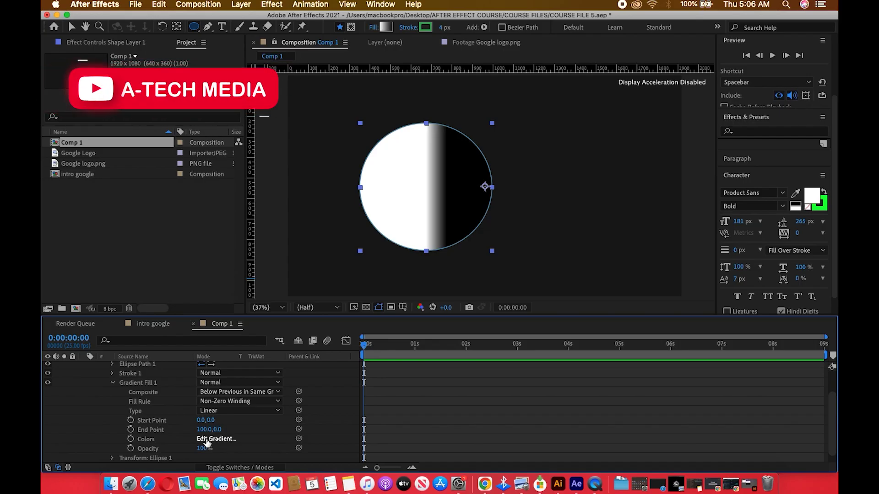
Set the gradient's start color to dark red 872020 and its end color to blue 1A22C0.
click(206, 439)
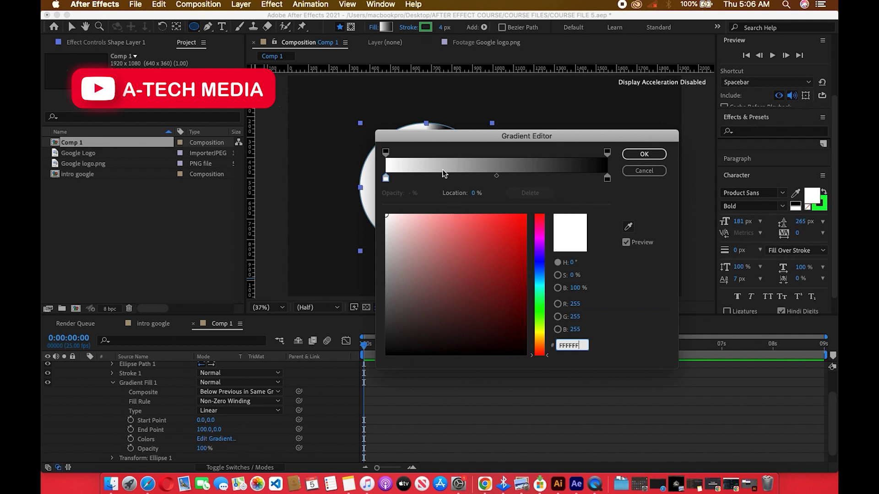
click(493, 281)
click(607, 178)
click(508, 249)
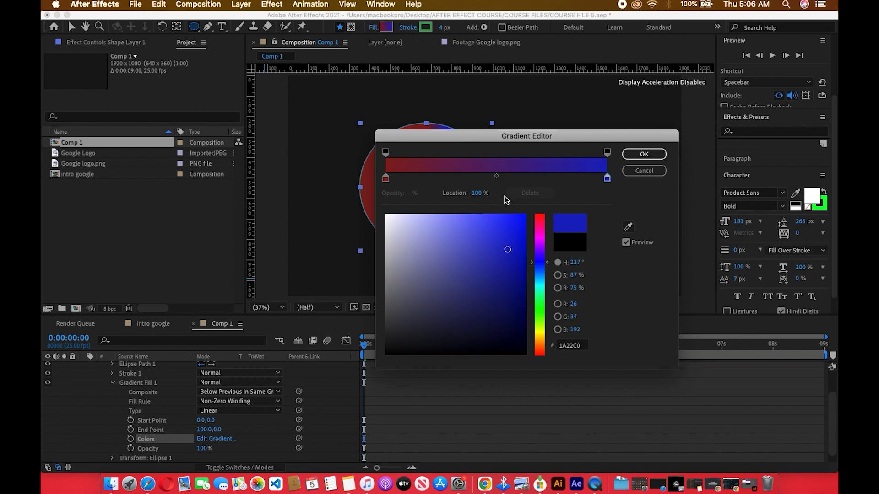
Add a dark red stop about a quarter along the gradient and a pinkish purple stop at 53.5%.
click(556, 179)
drag(552, 180, 504, 177)
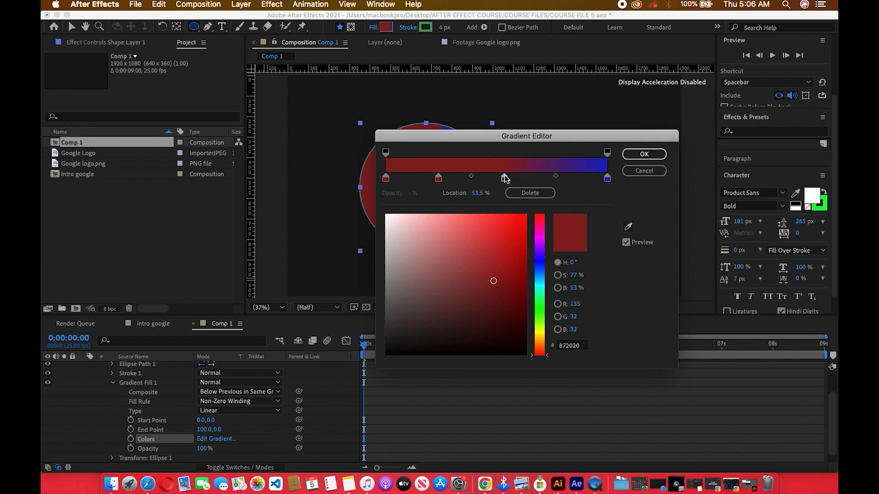
click(539, 247)
drag(514, 249, 466, 247)
drag(541, 267, 541, 282)
drag(541, 251, 540, 240)
click(636, 154)
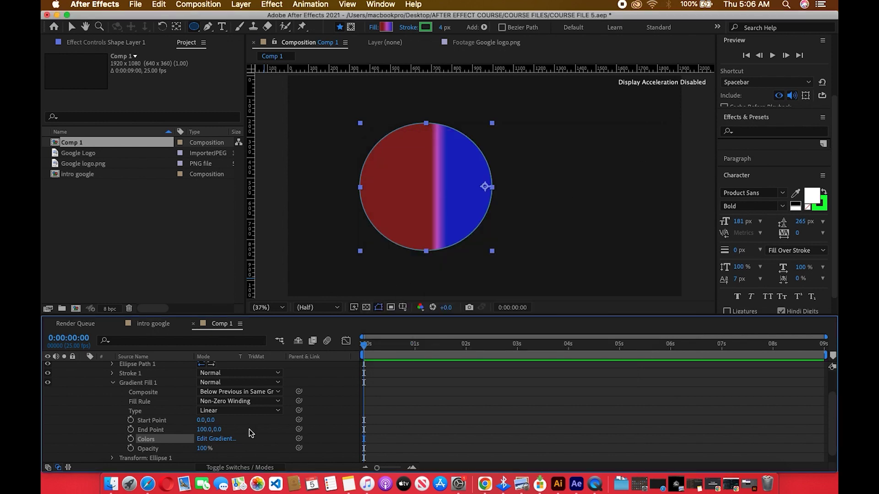
click(217, 439)
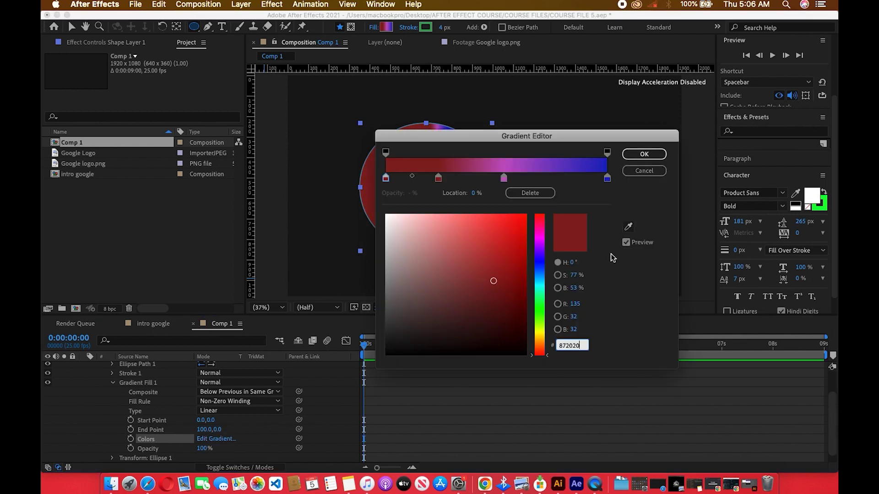
click(644, 155)
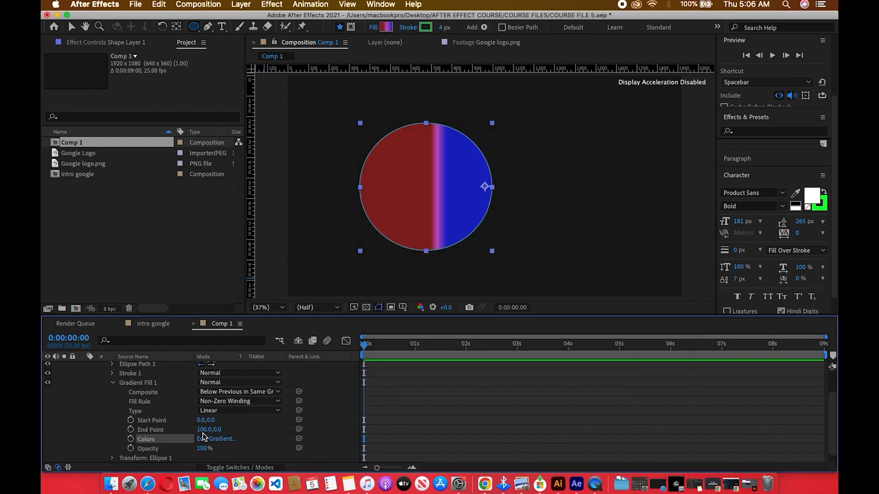
Set the gradient's start point to -282, 30 and its end point to 209, 3.
drag(209, 429, 293, 429)
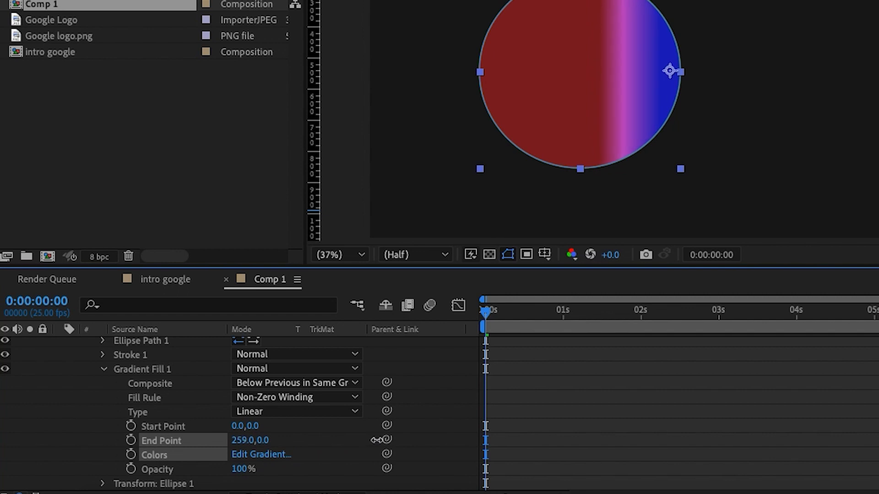
drag(377, 440, 3, 429)
mouse_move(270, 427)
mouse_down()
mouse_move(305, 426)
mouse_move(281, 433)
mouse_up()
Set the type of the ellipse's gradient fill to Radial.
click(271, 412)
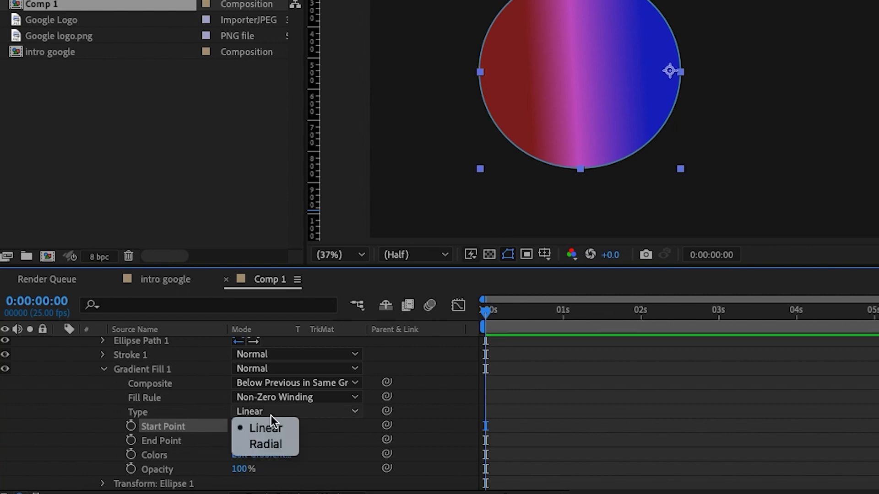
click(284, 442)
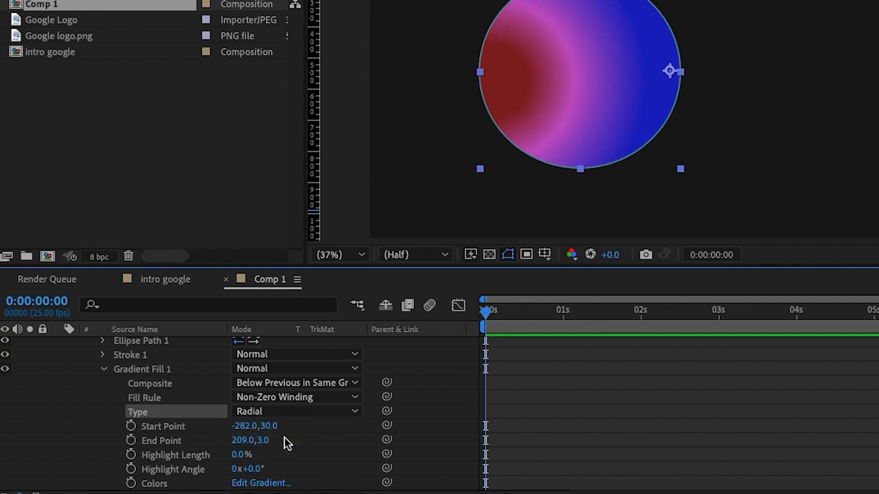
Try the Even-Odd fill rule on the gradient fill and return it to Non-Zero Winding.
click(265, 399)
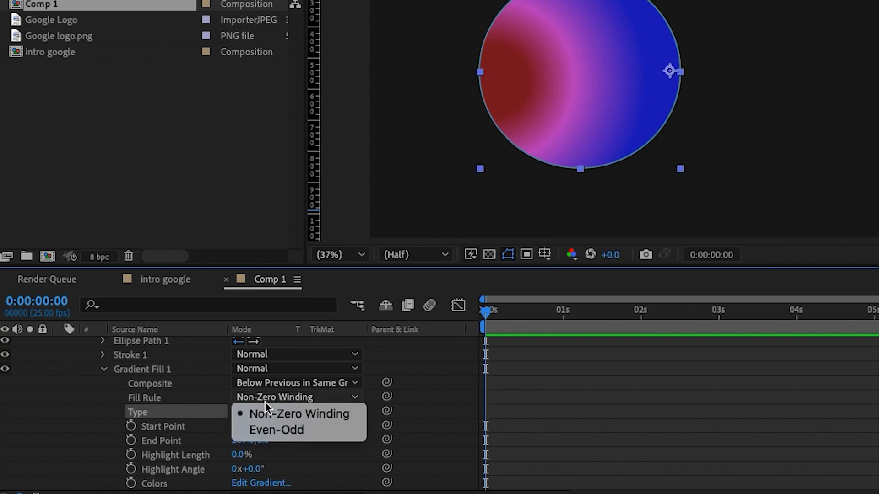
click(277, 430)
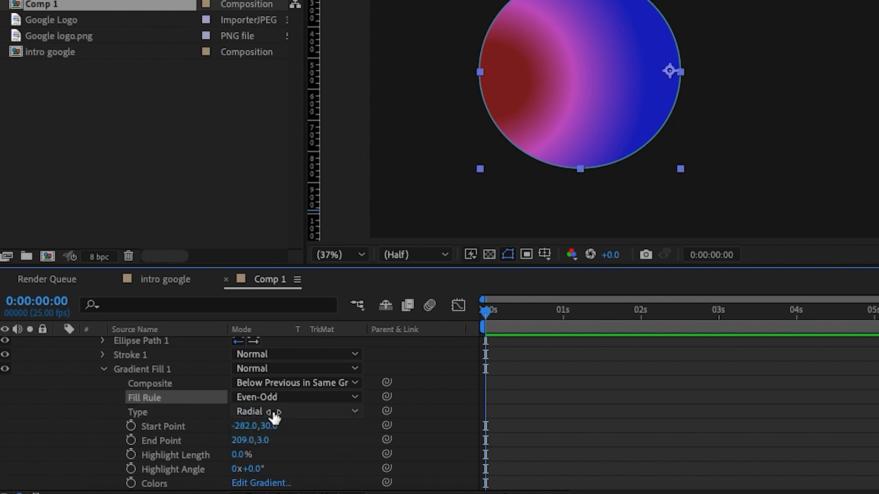
click(268, 397)
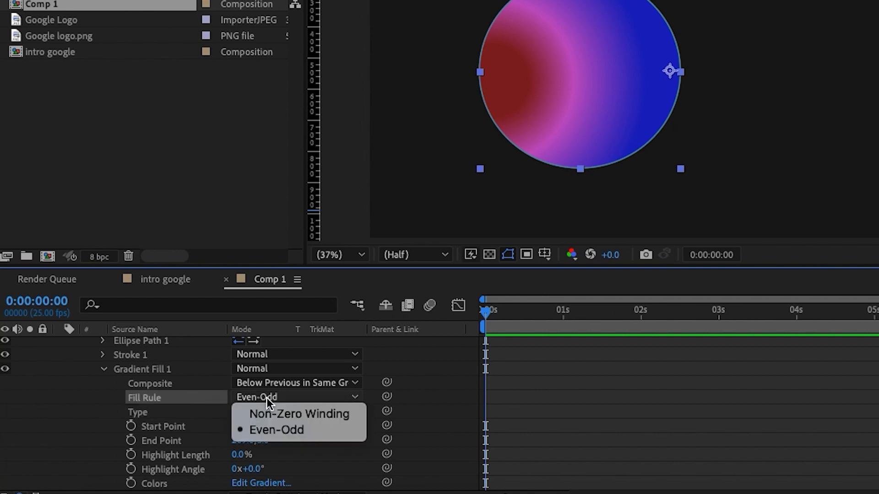
click(269, 414)
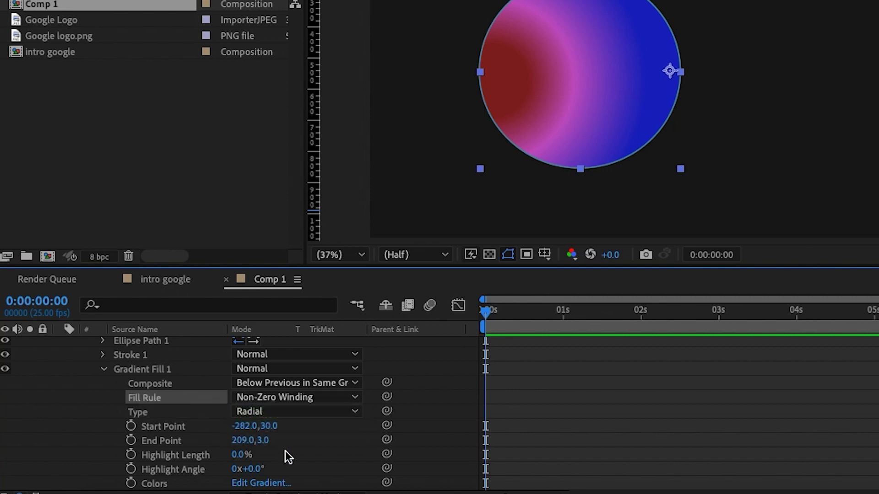
Set the gradient fill's highlight angle to 12° and review its color stops in the Gradient Editor.
scroll(284, 451, down, 2)
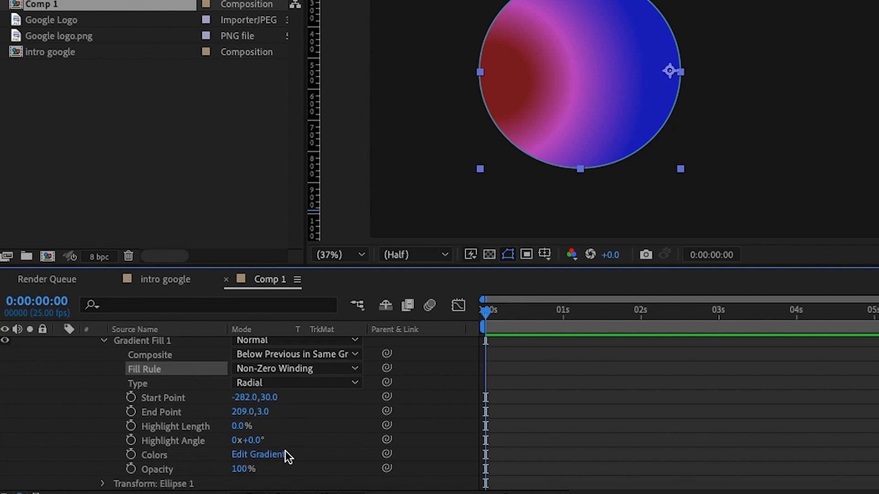
drag(254, 441, 335, 465)
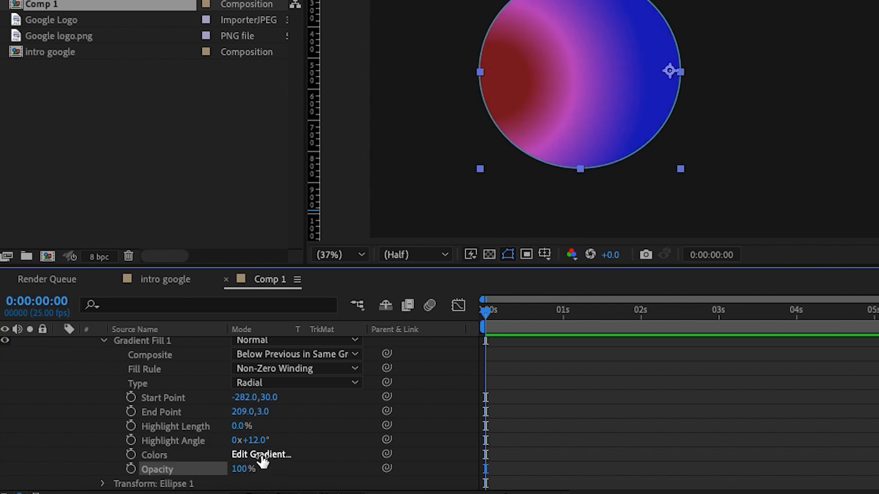
click(259, 455)
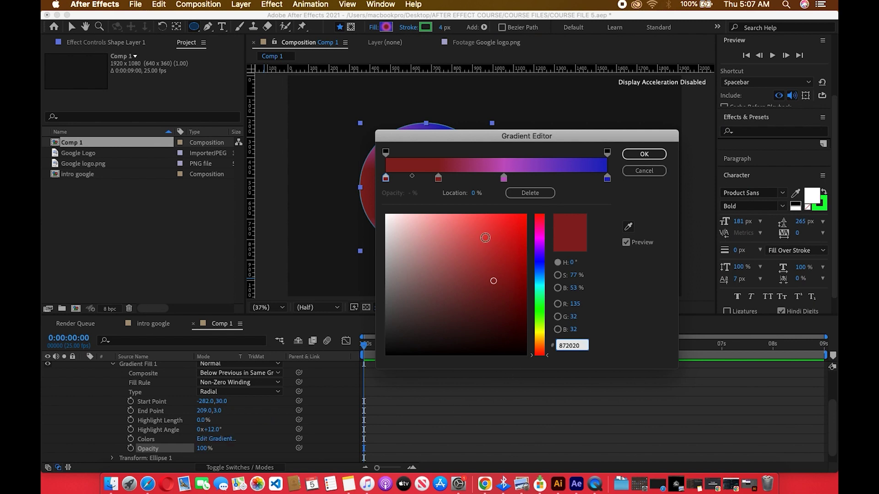
click(476, 193)
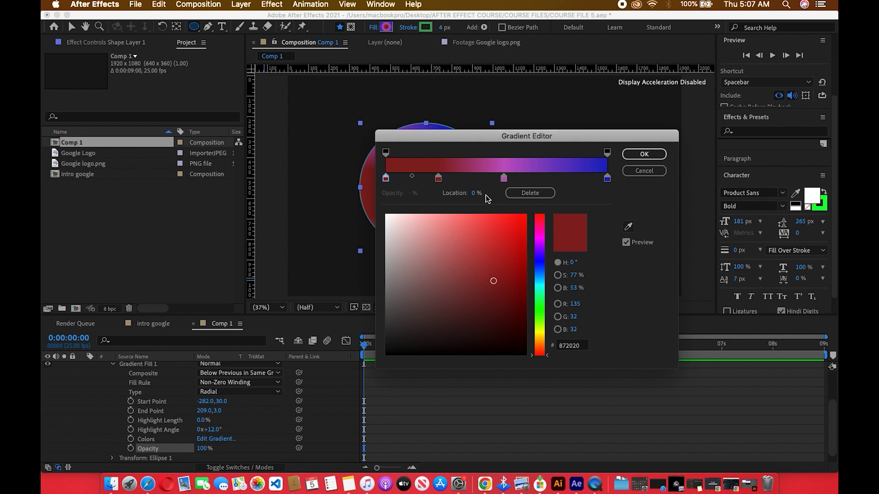
mouse_move(476, 193)
mouse_down()
mouse_move(522, 197)
mouse_move(487, 199)
mouse_up()
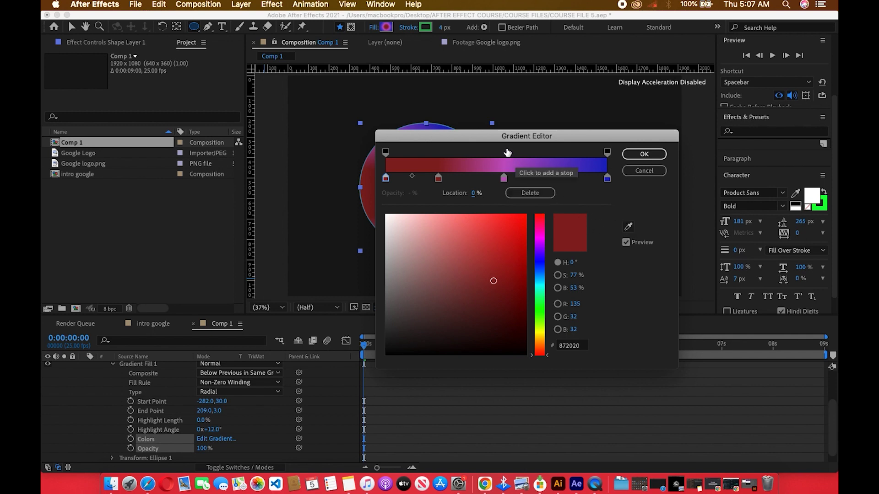
drag(499, 138, 616, 120)
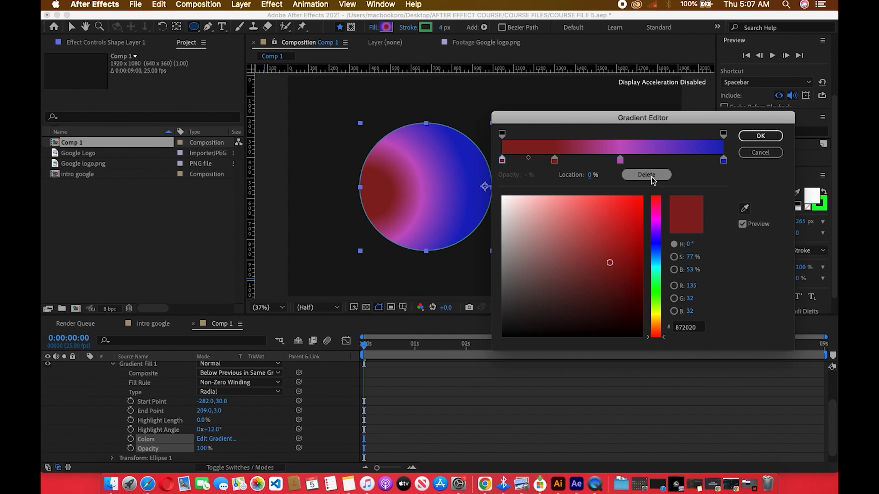
click(758, 136)
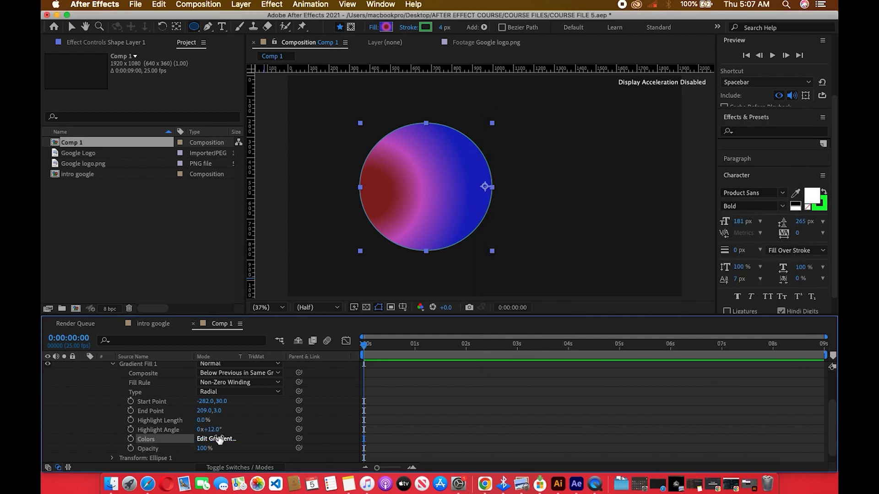
Try the Linear type on the gradient fill and undo the type change.
click(240, 393)
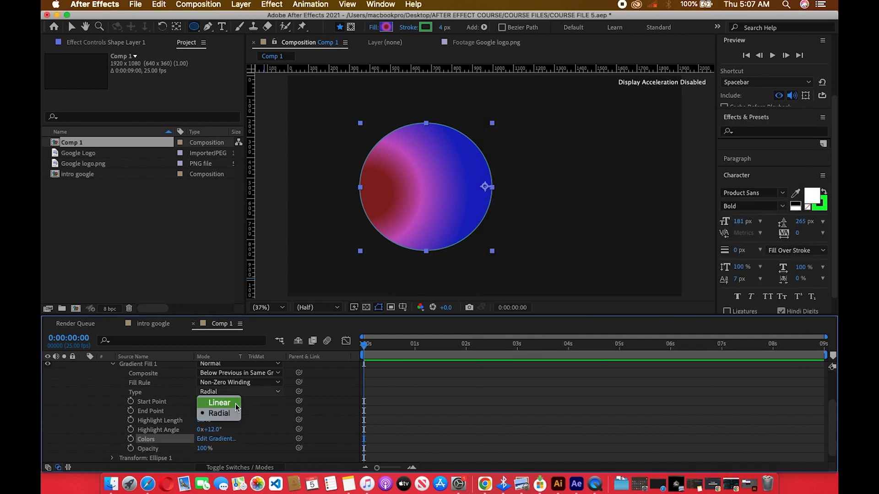
click(237, 405)
click(386, 346)
click(401, 350)
click(556, 256)
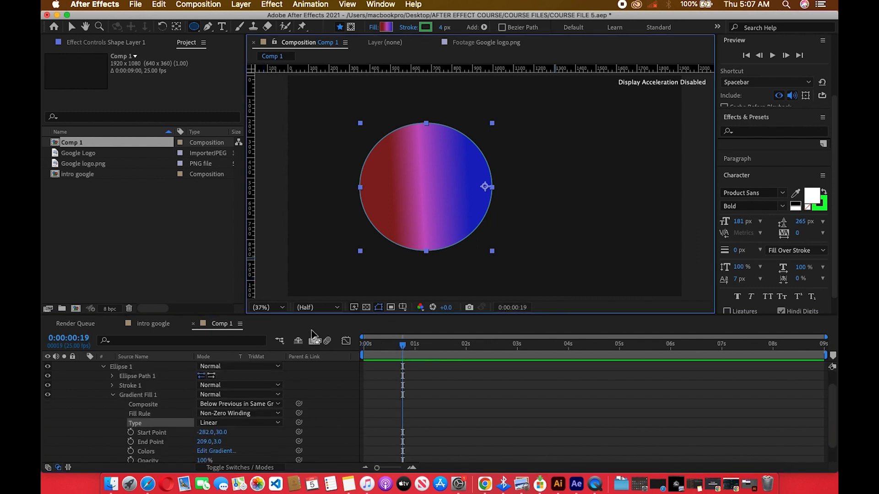
key(Home)
key(super+z)
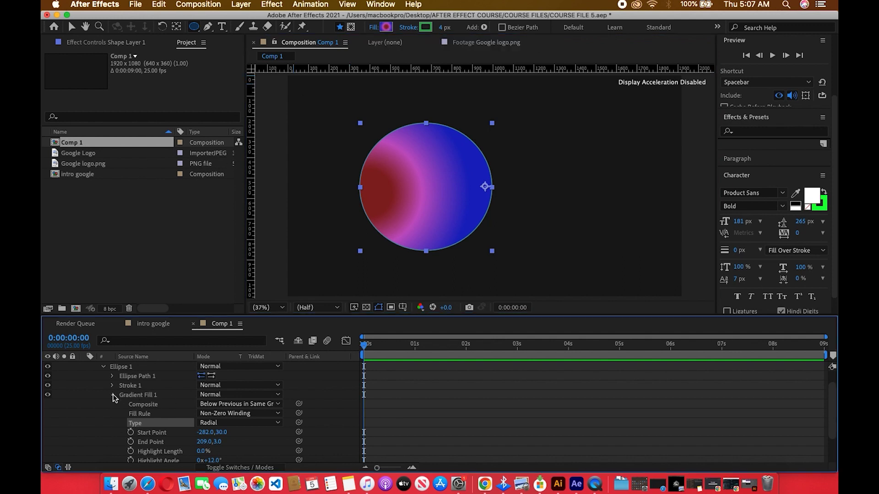
Collapse the Gradient Fill 1 properties and select the circle with the Selection tool.
click(113, 394)
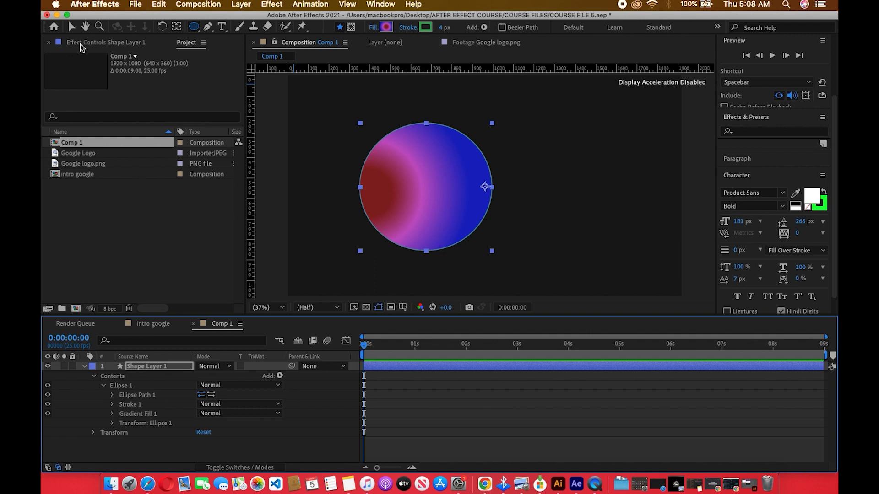
click(72, 28)
click(579, 186)
click(457, 186)
click(514, 27)
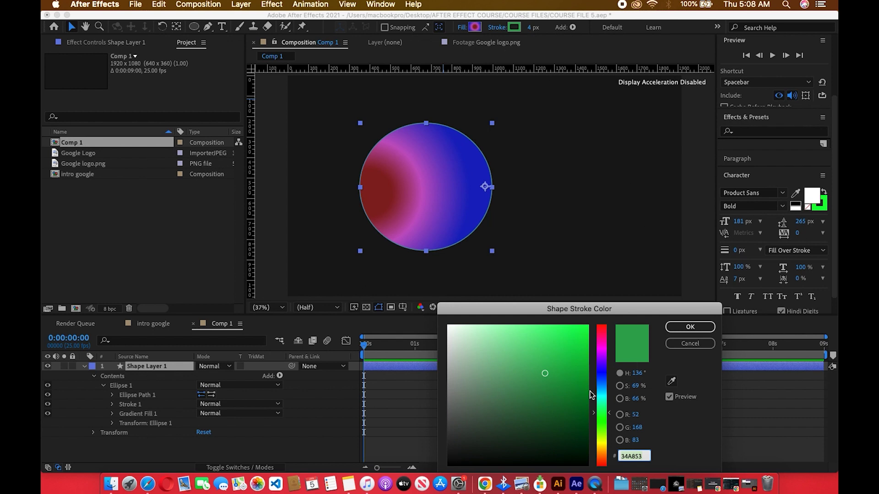
click(689, 343)
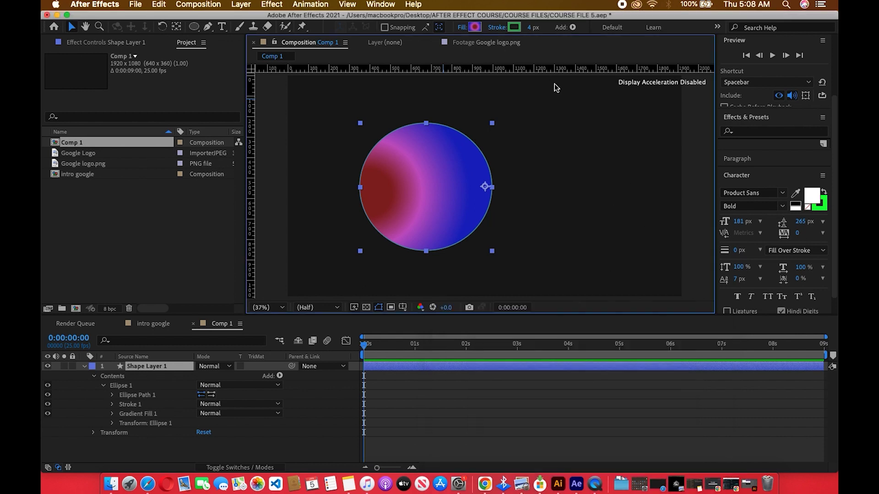
click(515, 27)
click(682, 344)
Change the circle's stroke from a solid color to a linear gradient in the Stroke Options.
click(495, 27)
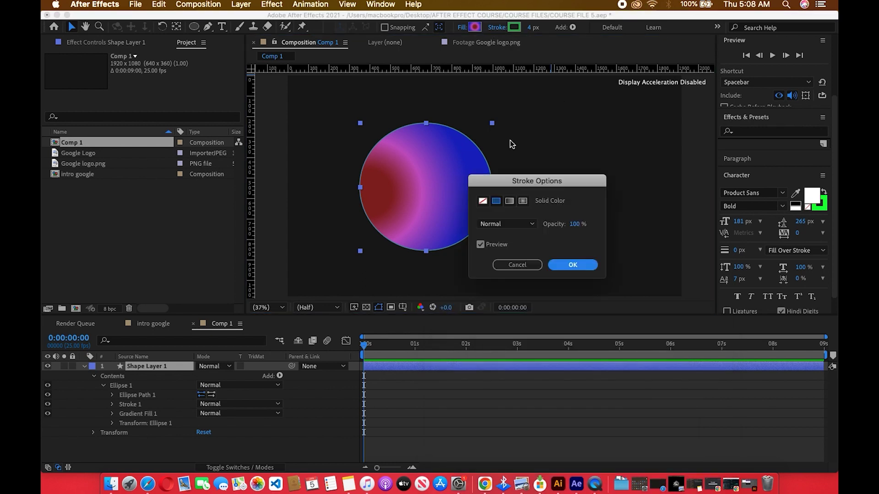
click(483, 201)
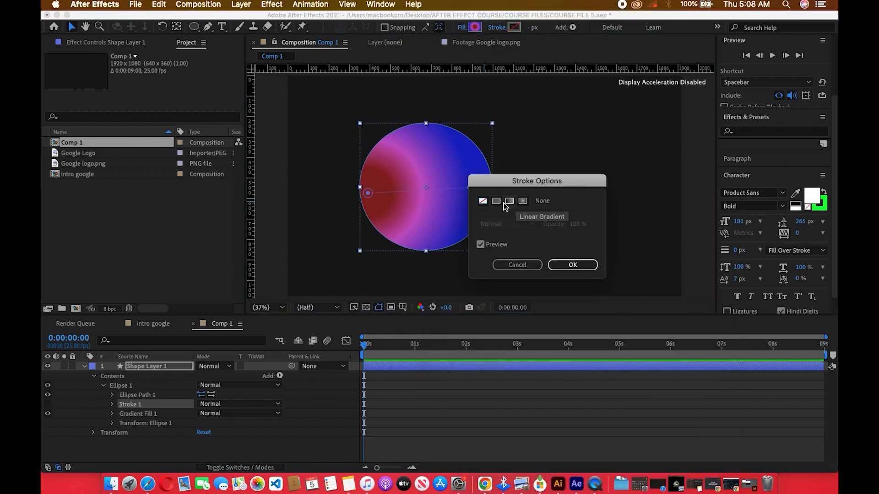
click(508, 201)
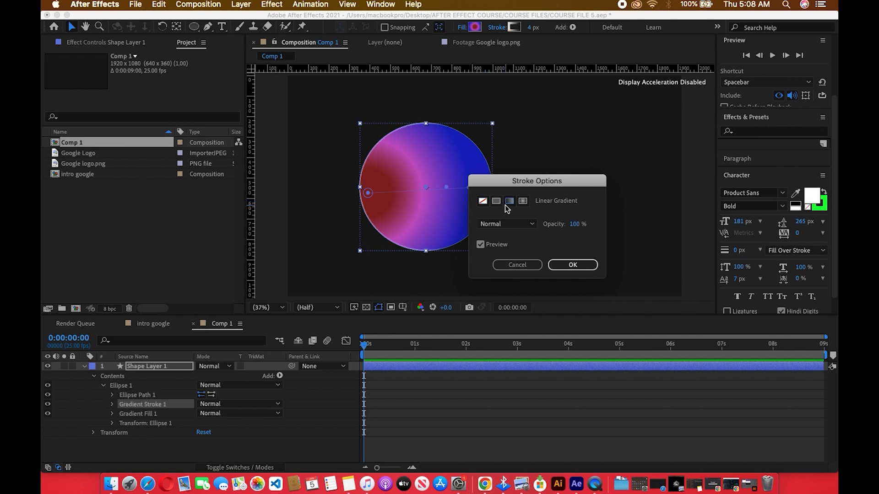
click(556, 262)
click(559, 264)
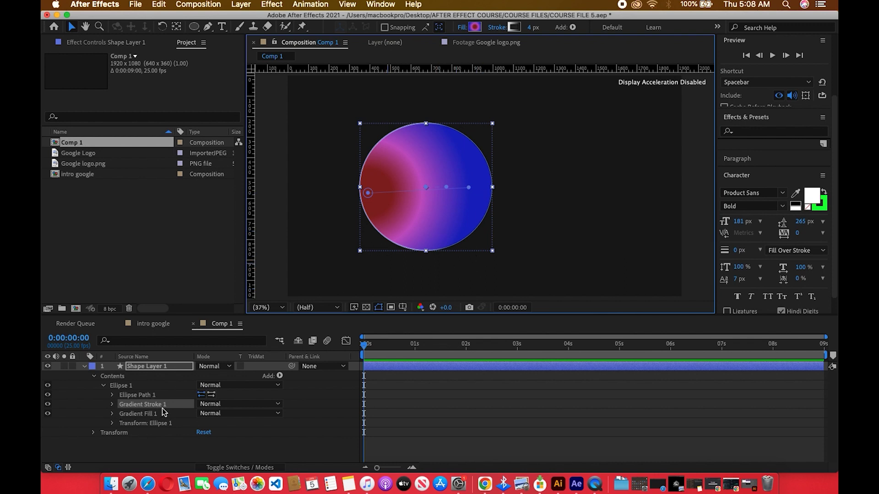
Expand and review the Gradient Stroke 1 properties and increase the width of the circle's stroke.
click(112, 405)
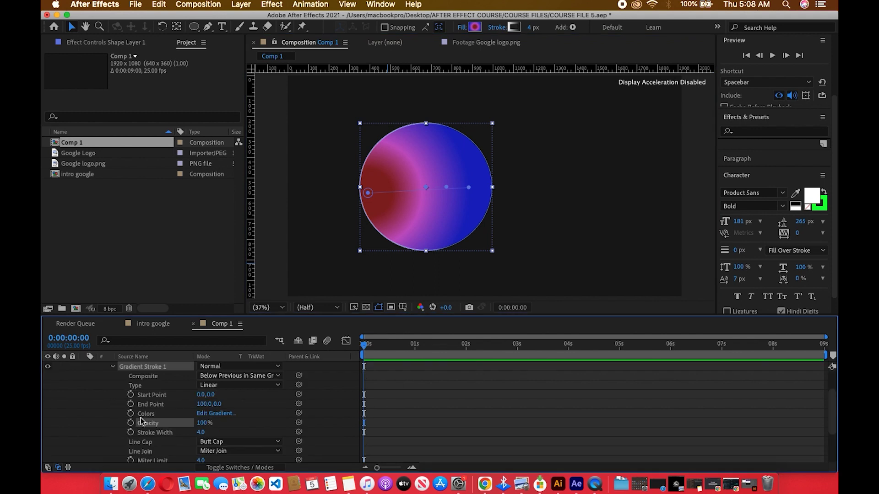
scroll(179, 439, down, 2)
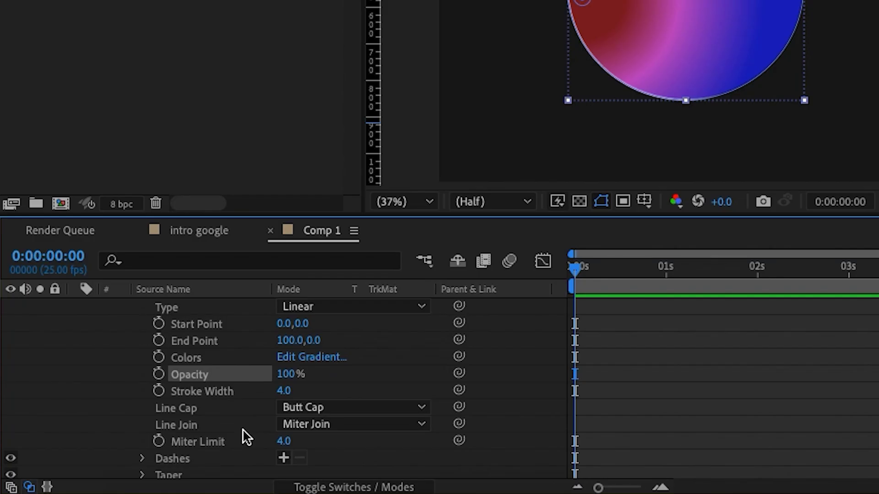
scroll(179, 437, up, 5)
scroll(242, 430, up, 1)
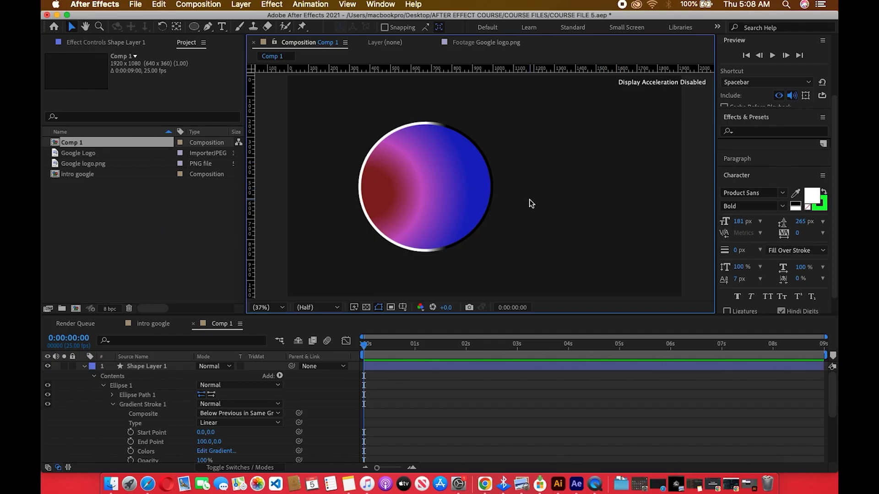
Move the circle to about the horizontal center of the composition and deselect it.
click(459, 177)
drag(470, 176, 504, 182)
click(616, 175)
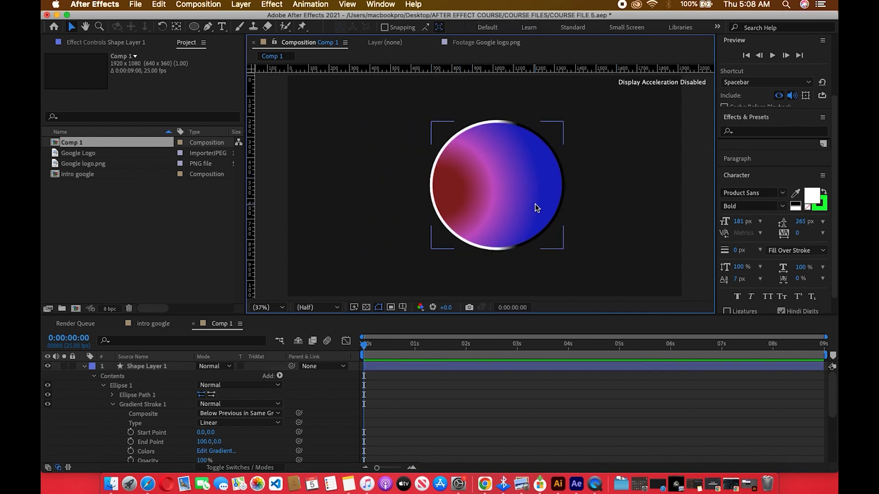
Collapse all the properties of Shape Layer 1 in the timeline.
click(87, 368)
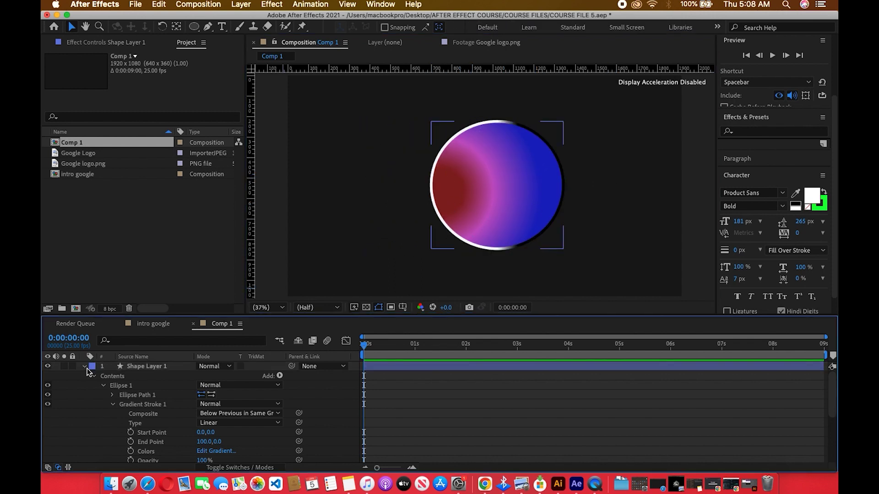
click(85, 369)
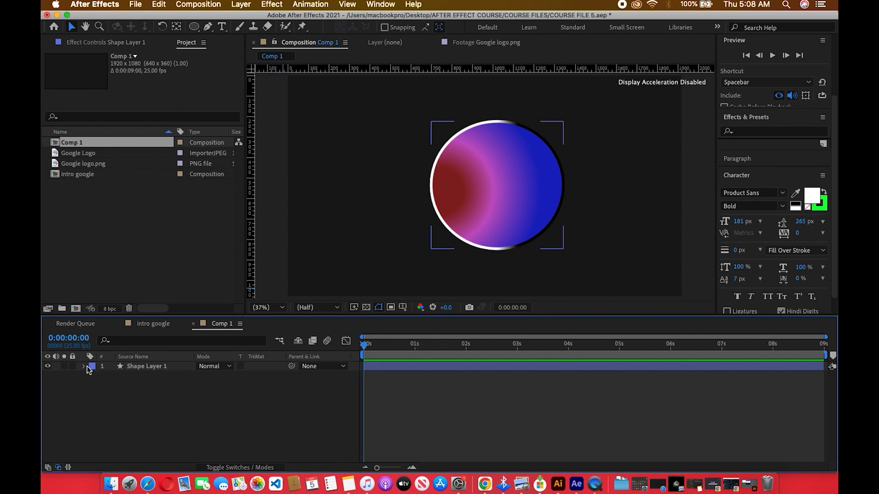
click(85, 366)
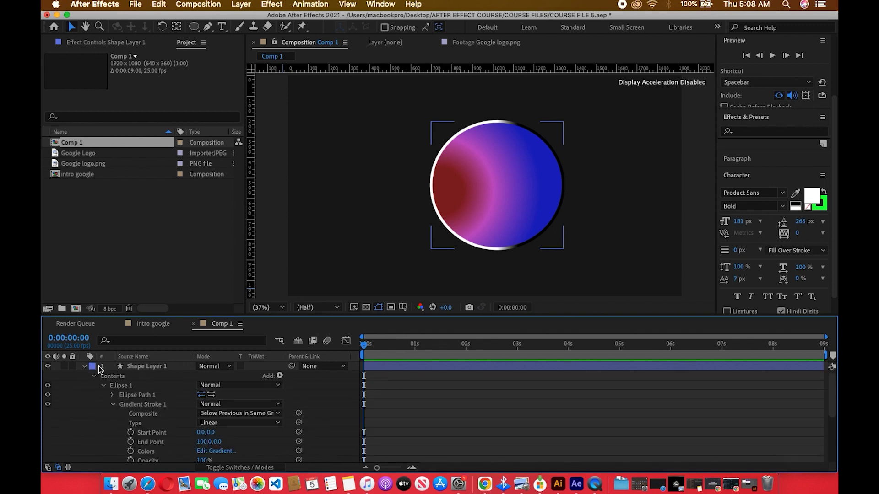
click(84, 366)
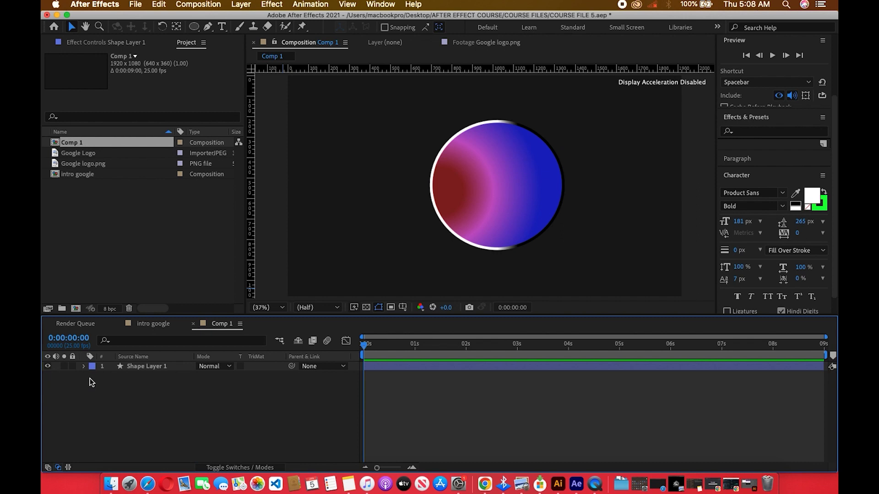
click(84, 366)
click(84, 367)
Select the yellow 2 layer in the intro google composition with the current time at 0:00:00:24.
click(153, 324)
drag(374, 343, 412, 363)
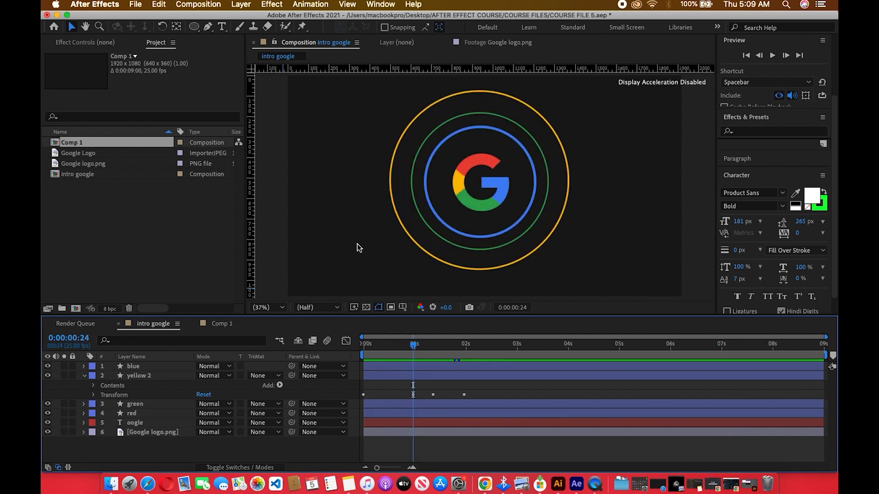
drag(416, 349, 415, 381)
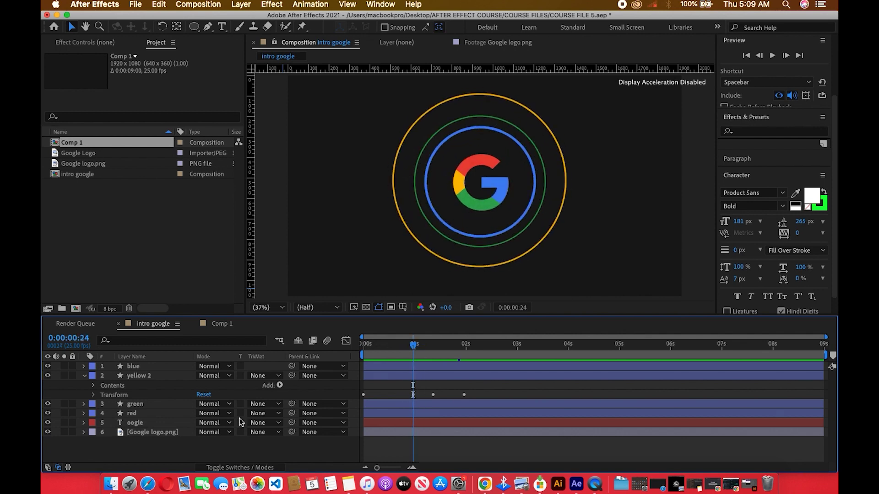
click(91, 376)
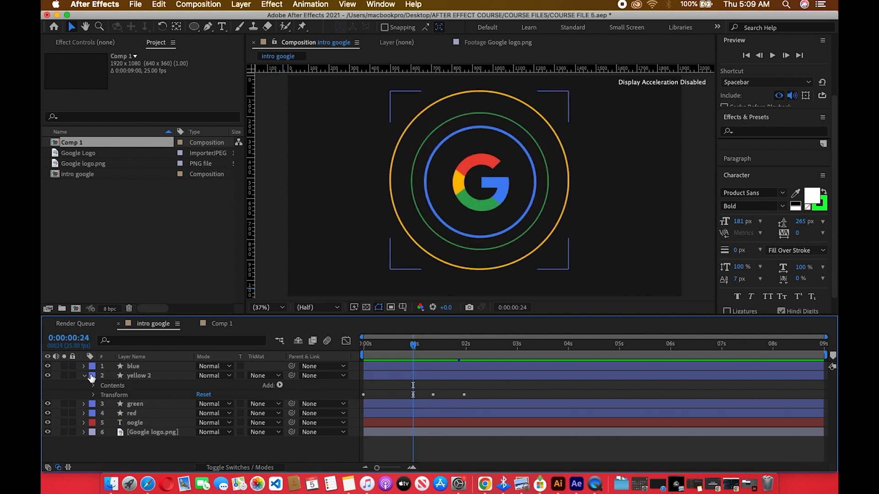
click(146, 375)
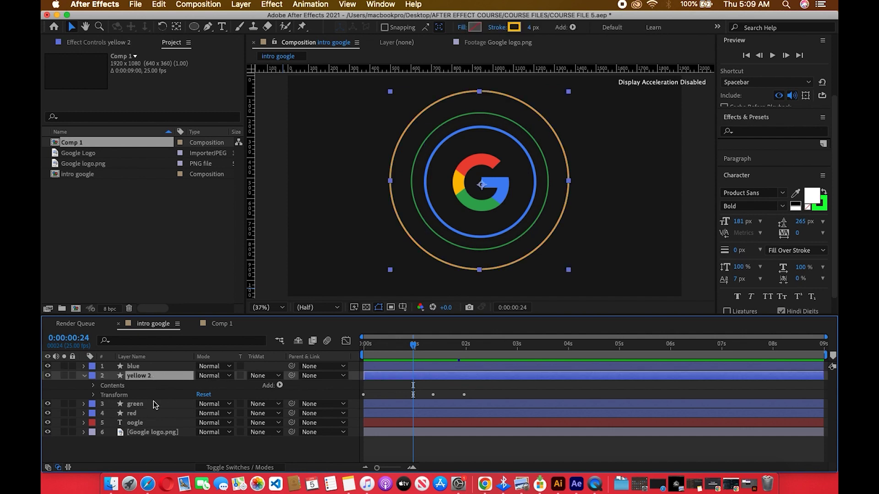
Expand the contents of the yellow 2 layer down to Ellipse 1 and examine its Stroke 1 properties.
click(93, 387)
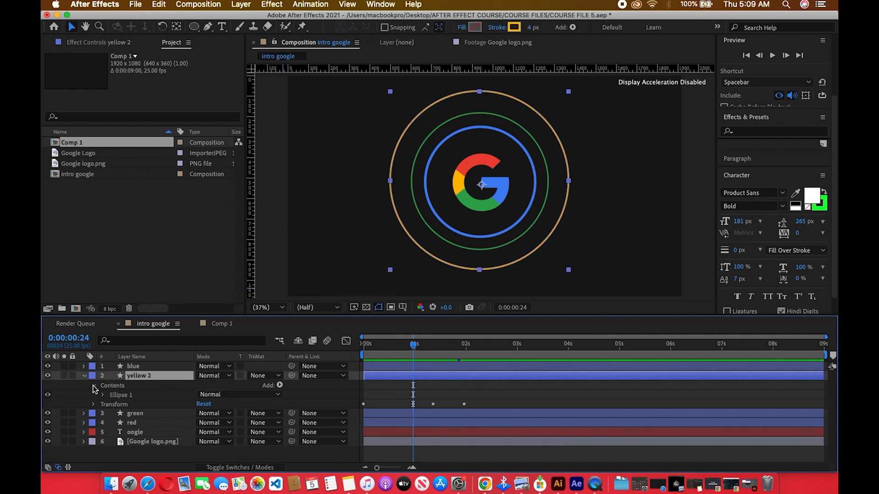
click(104, 395)
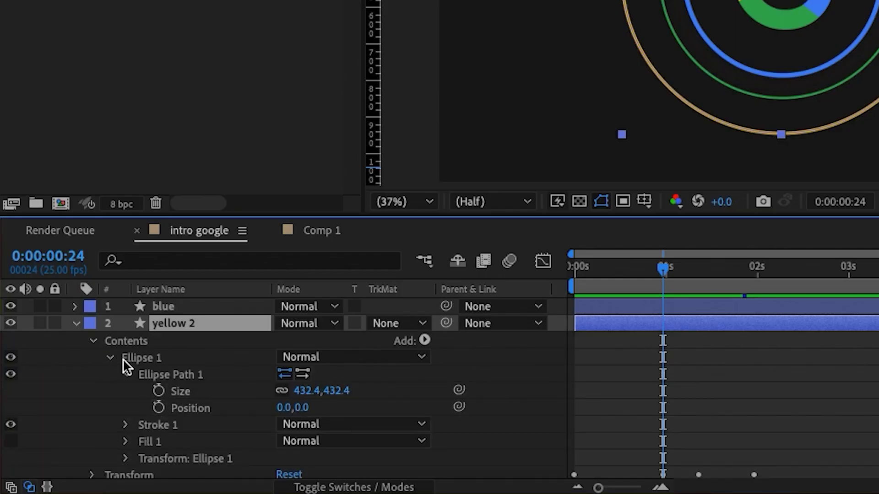
click(128, 372)
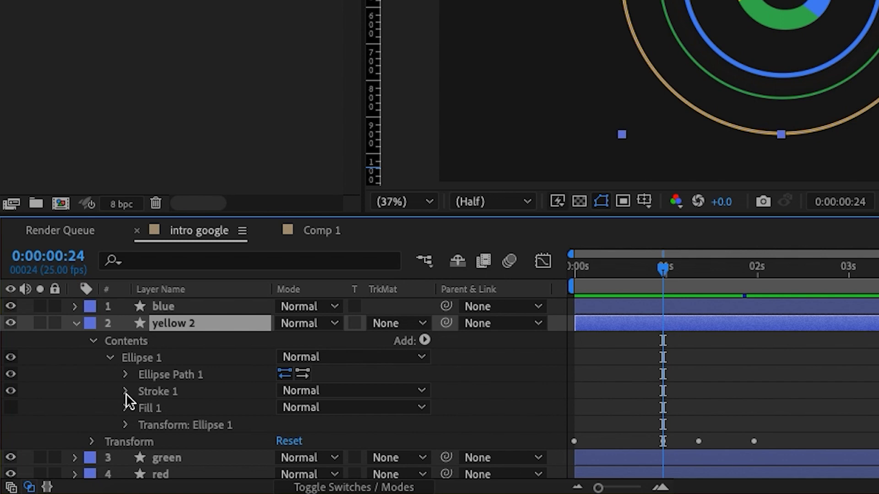
click(125, 392)
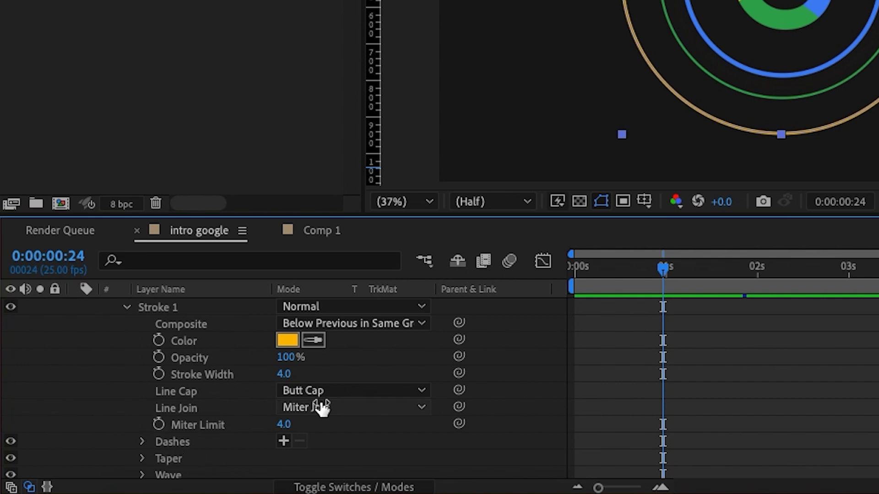
scroll(336, 413, up, 1)
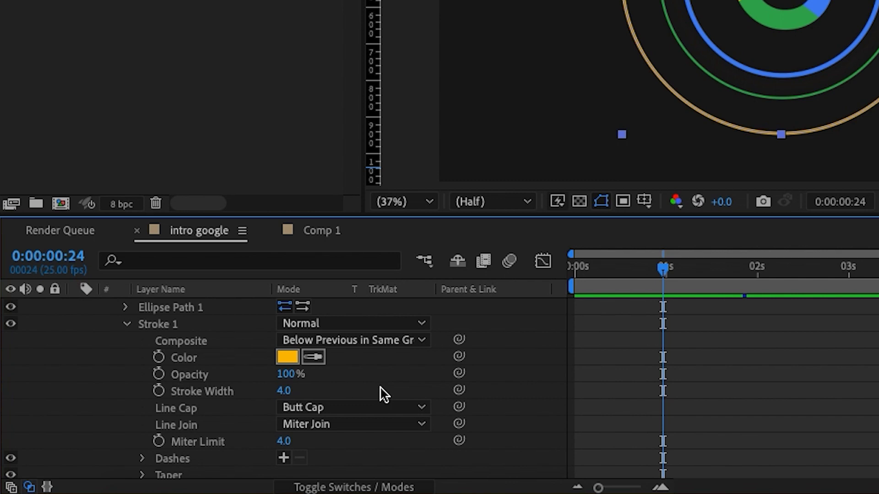
click(364, 323)
click(438, 320)
scroll(390, 397, down, 8)
scroll(388, 334, up, 3)
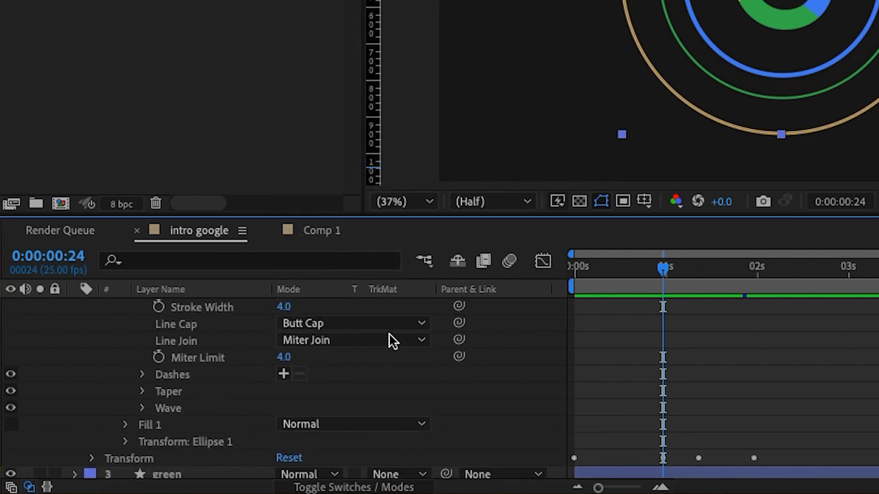
scroll(390, 377, up, 1)
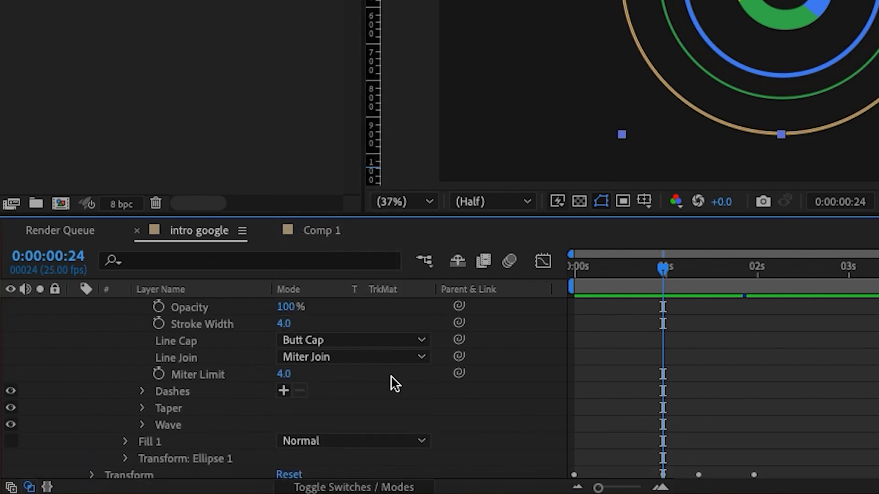
Add a dash and a gap to Stroke 1 of the yellow 2 layer and deselect it.
click(283, 390)
click(283, 391)
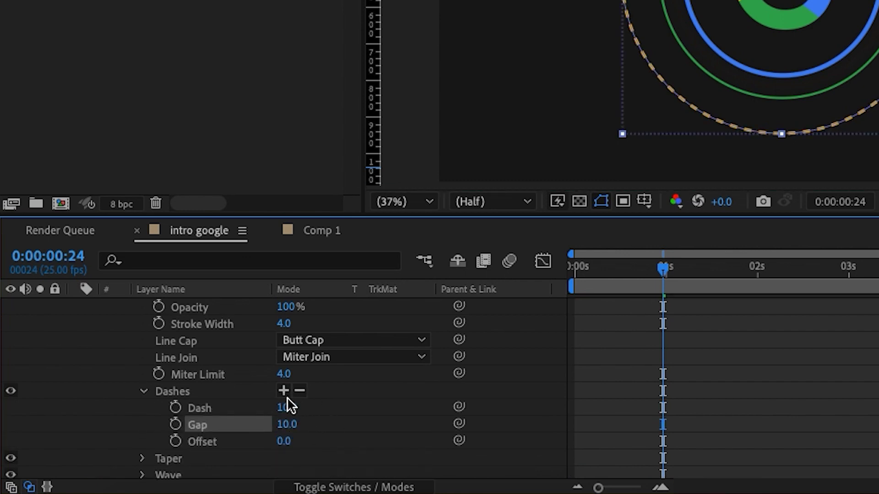
click(400, 395)
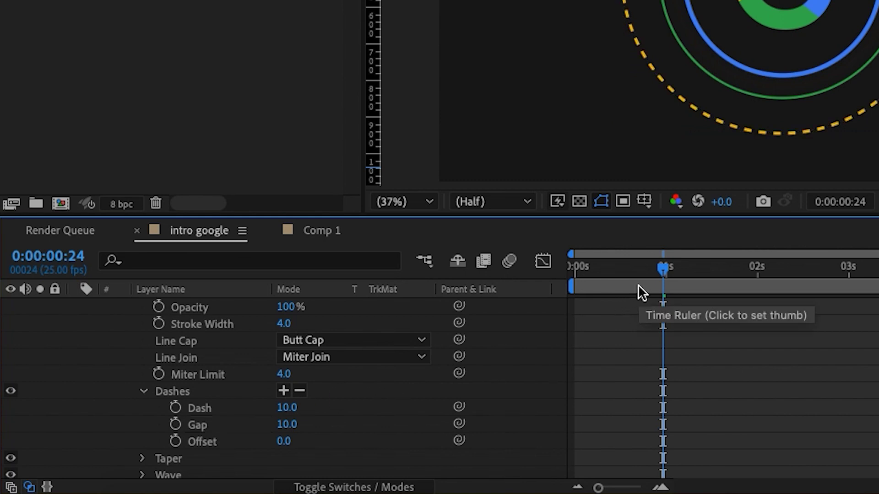
Set the dash gap of the yellow 2 stroke to 47 and scrub back to 0:00:00:07 to check it.
drag(284, 430, 324, 429)
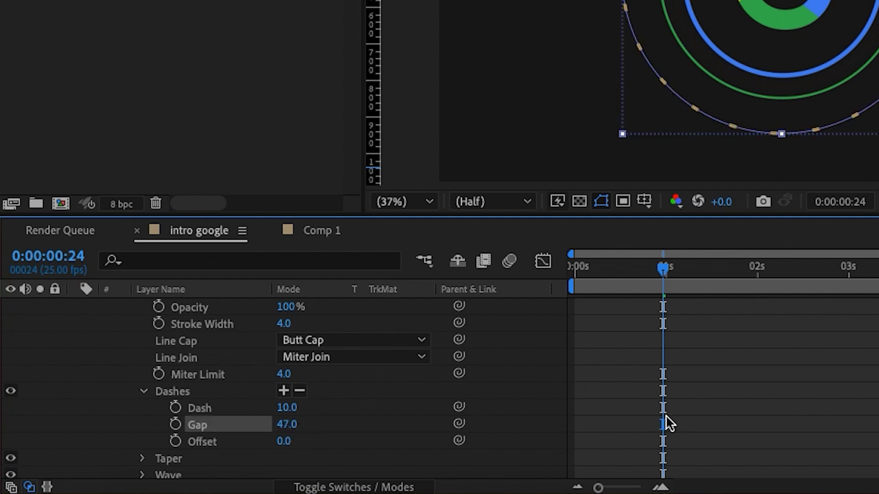
click(763, 383)
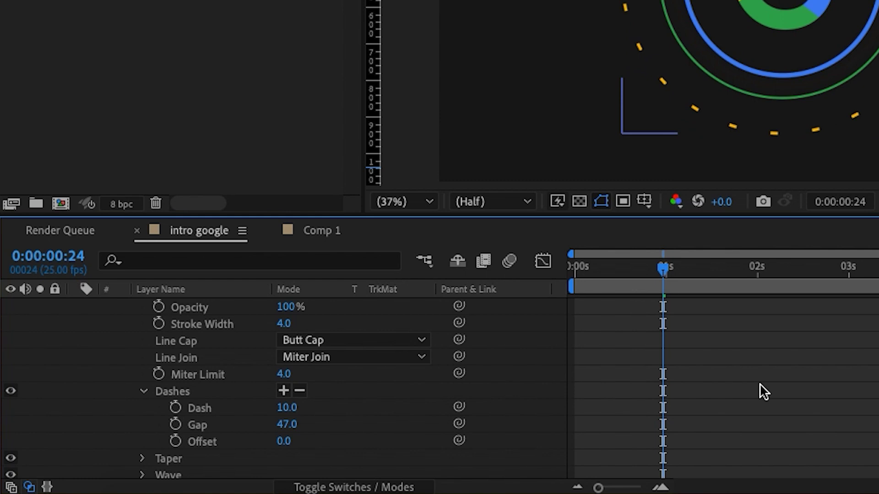
drag(700, 267, 601, 295)
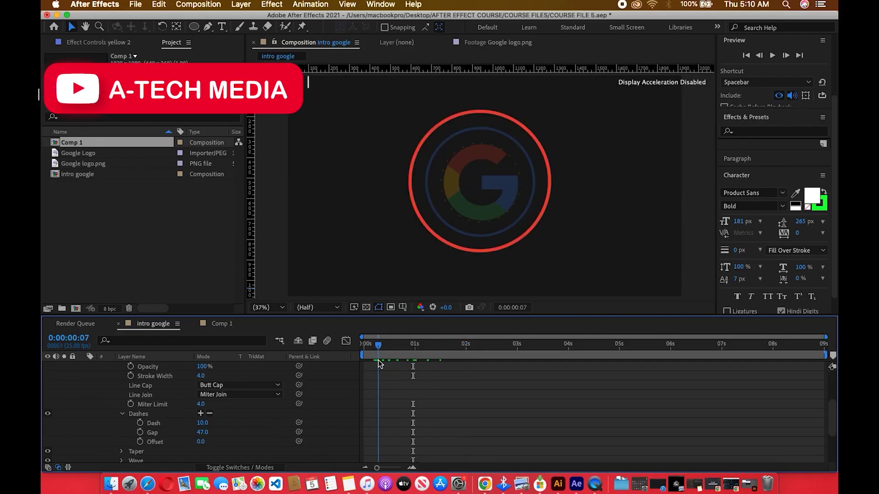
Preview the yellow dashed circle early in the animation, ending with the current time at 0:00:00:03.
drag(378, 360, 398, 344)
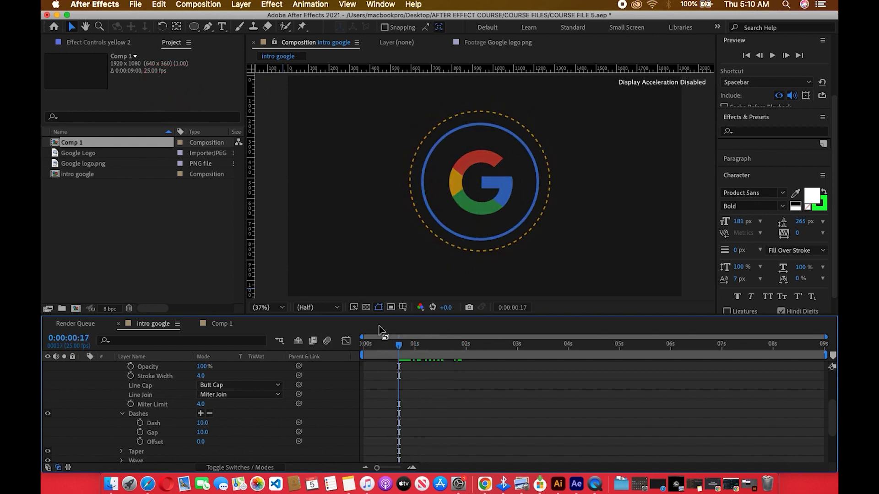
key(space)
drag(405, 350, 371, 362)
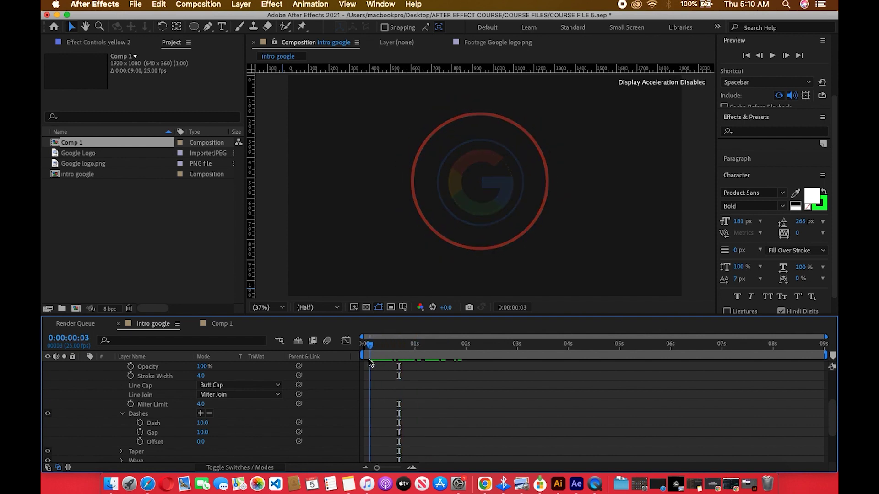
Collapse the yellow 2 layer and expand the red layer's Ellipse 1 contents to show its Stroke 1 properties.
scroll(156, 421, up, 4)
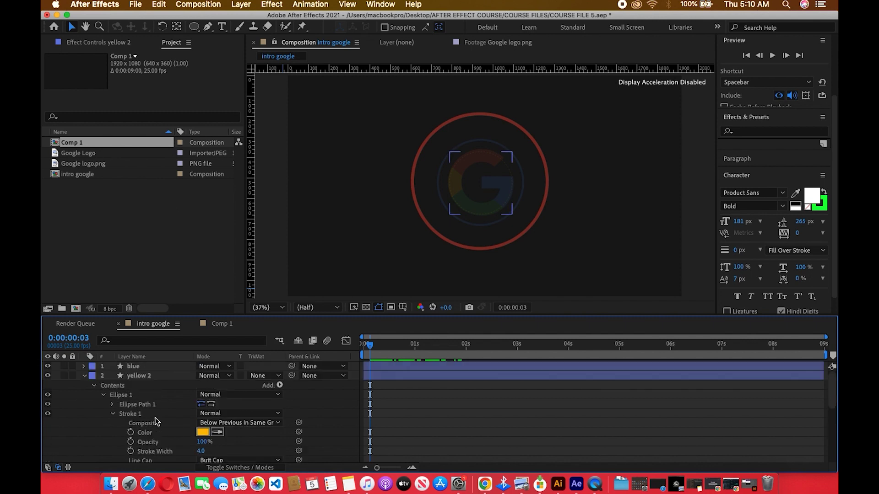
click(84, 376)
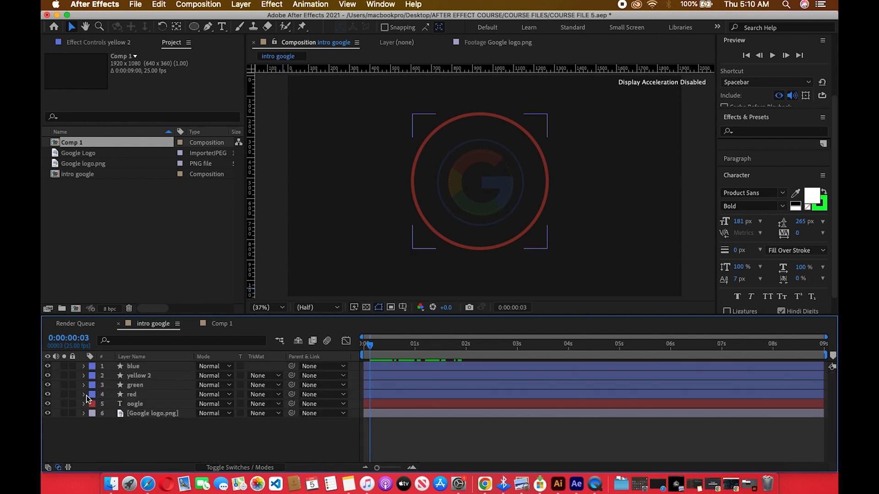
click(83, 395)
scroll(151, 432, down, 2)
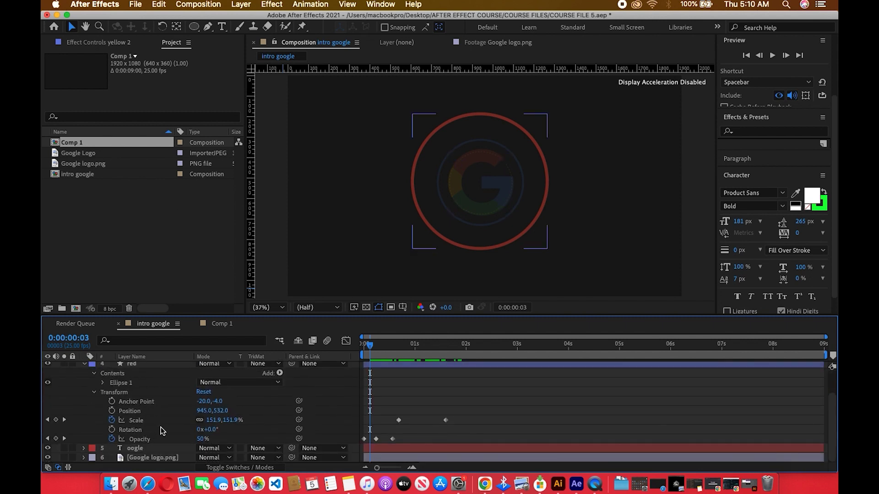
click(102, 384)
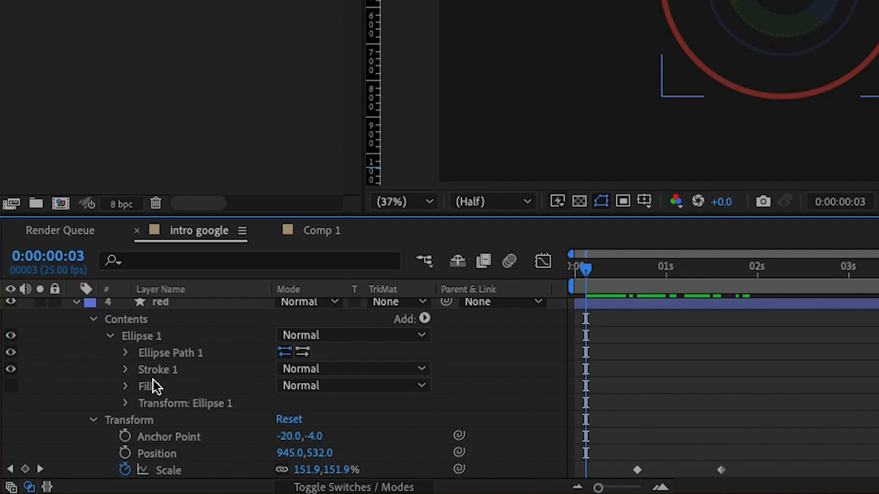
click(124, 368)
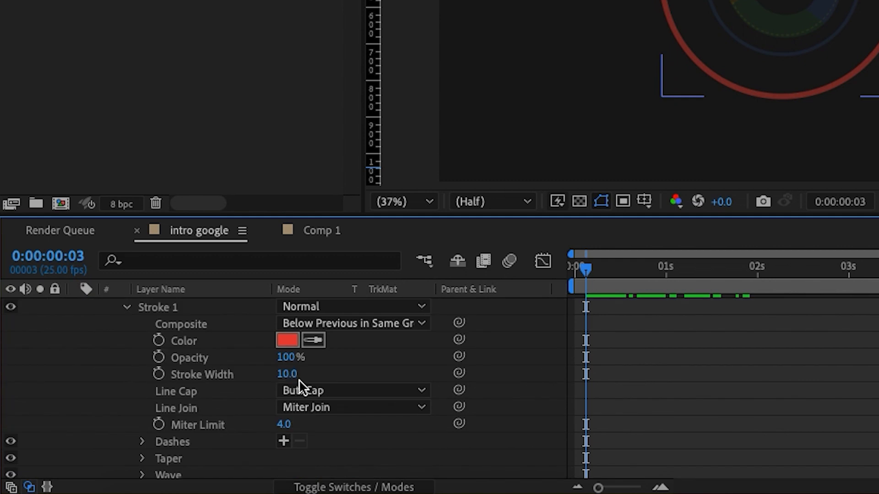
Add a dash and a gap to the red layer's Stroke 1, set the gap to 24, and deselect it.
click(284, 441)
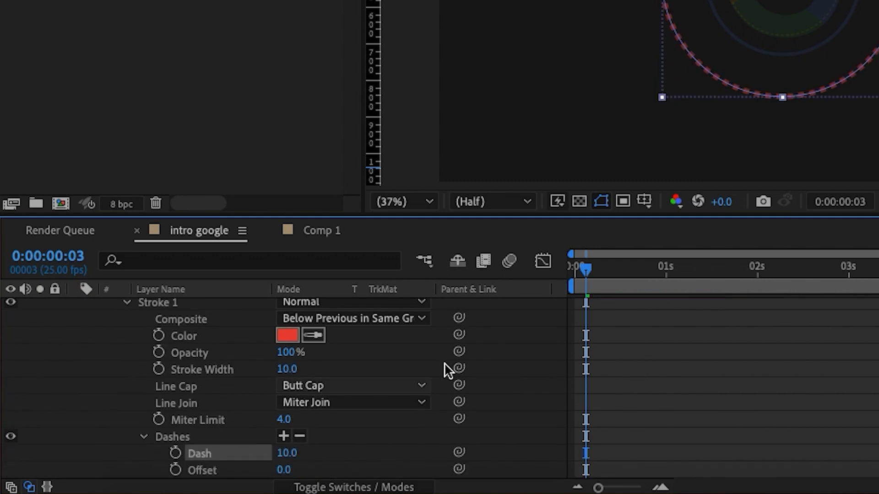
scroll(308, 451, down, 2)
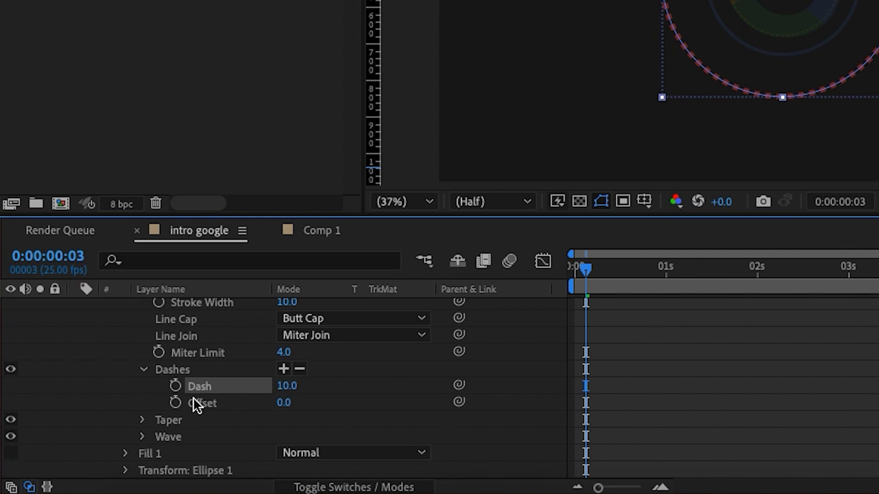
click(282, 368)
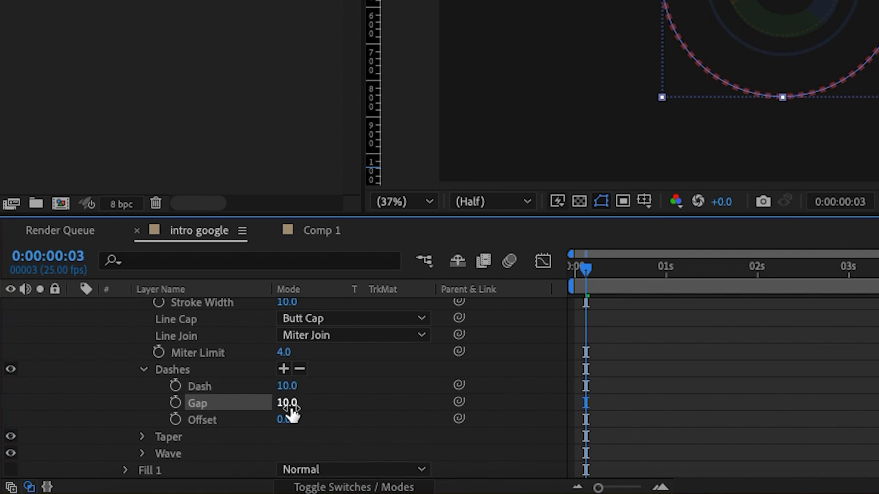
drag(284, 408, 303, 410)
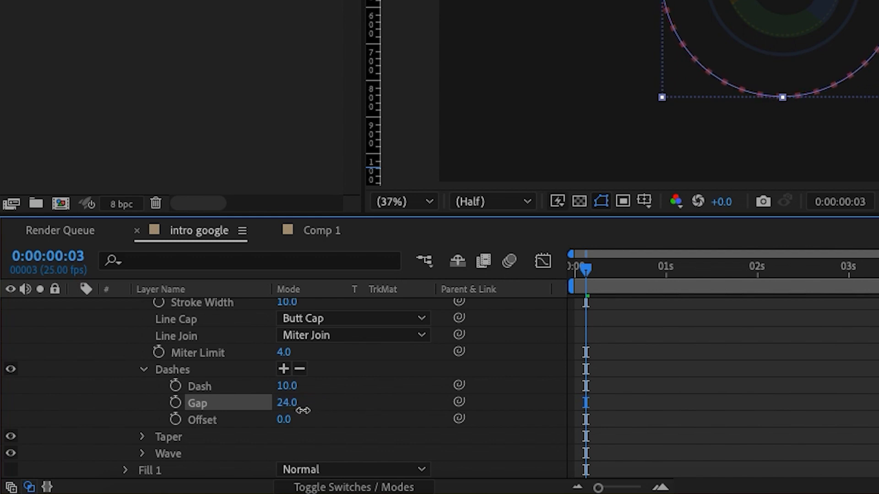
click(645, 386)
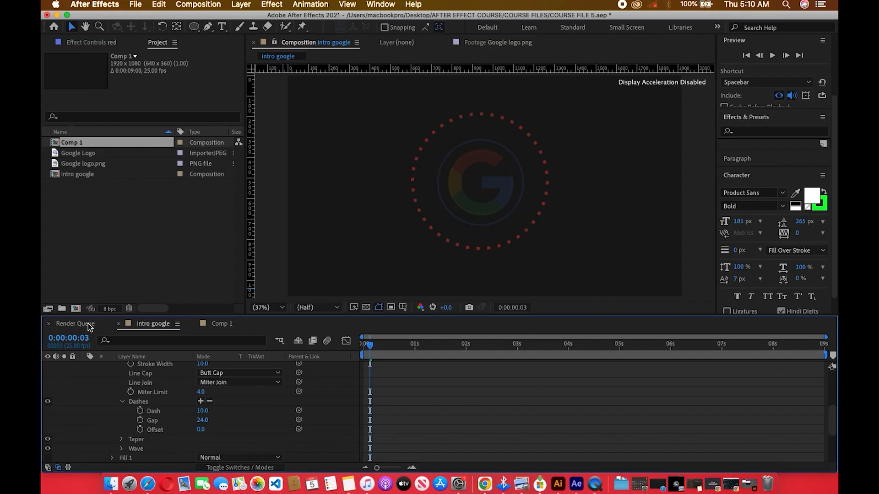
Collapse all the properties of the red layer in the timeline.
click(82, 229)
click(217, 234)
click(183, 437)
scroll(183, 438, up, 5)
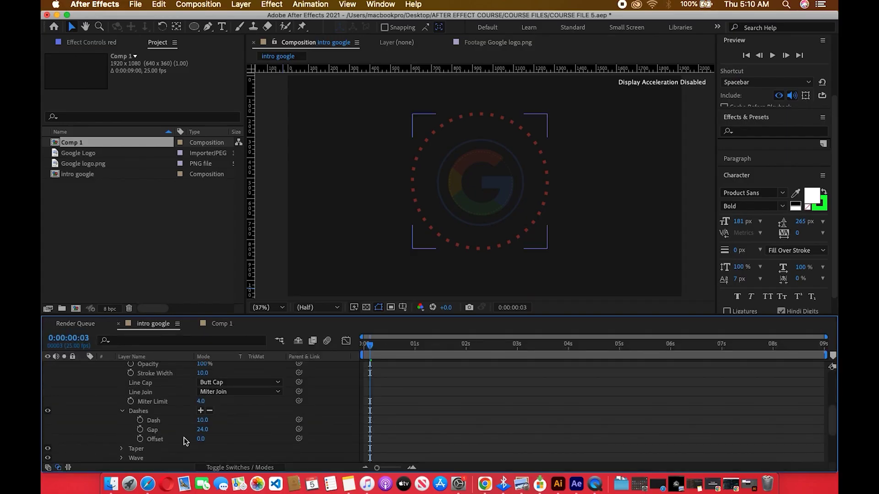
click(84, 396)
Play the intro google composition from the beginning and move the current time to 0:00:00:08.
drag(415, 355, 344, 347)
key(space)
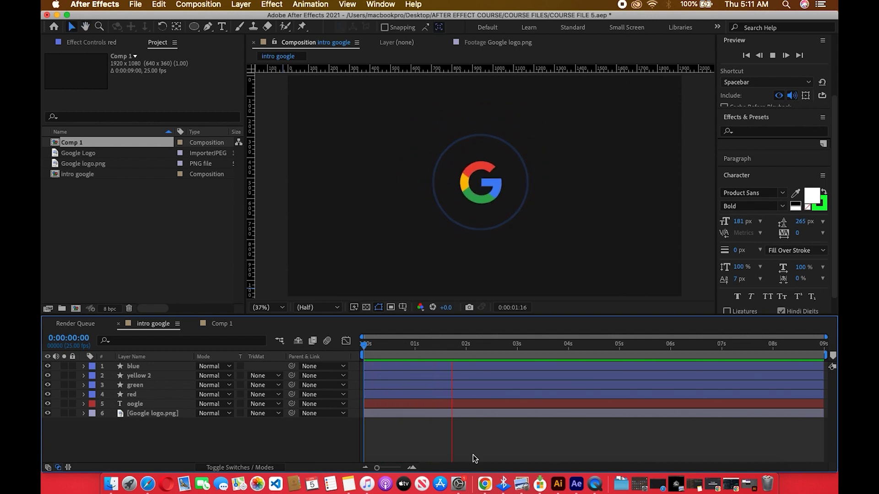
key(space)
key(space)
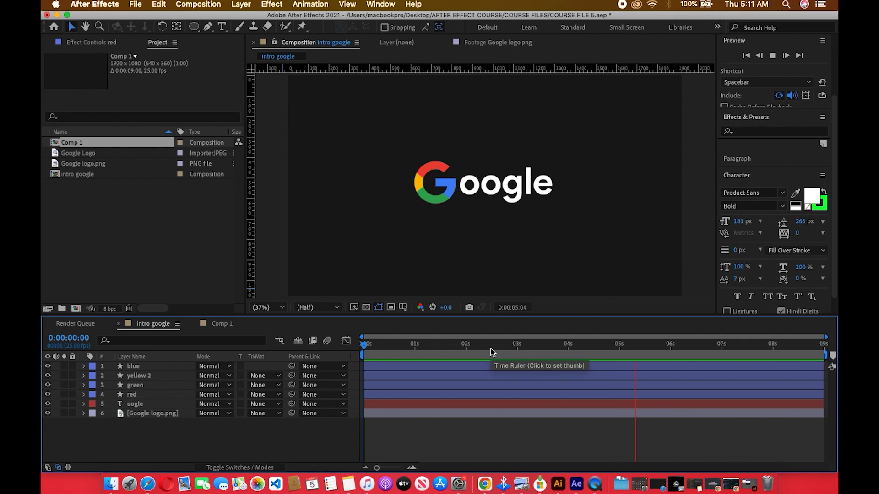
drag(490, 348, 380, 379)
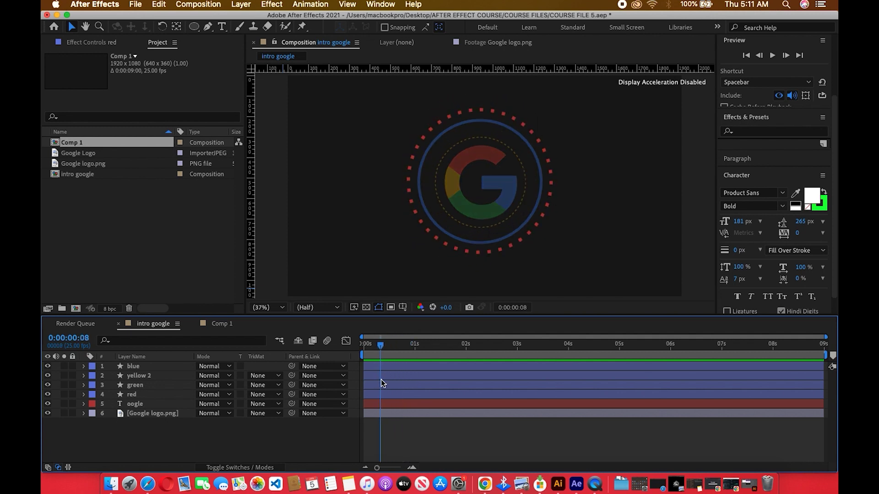
Expand the red layer with the current time at 0:00:00:00 and collapse Ellipse 1 to reach the Transform properties.
click(136, 394)
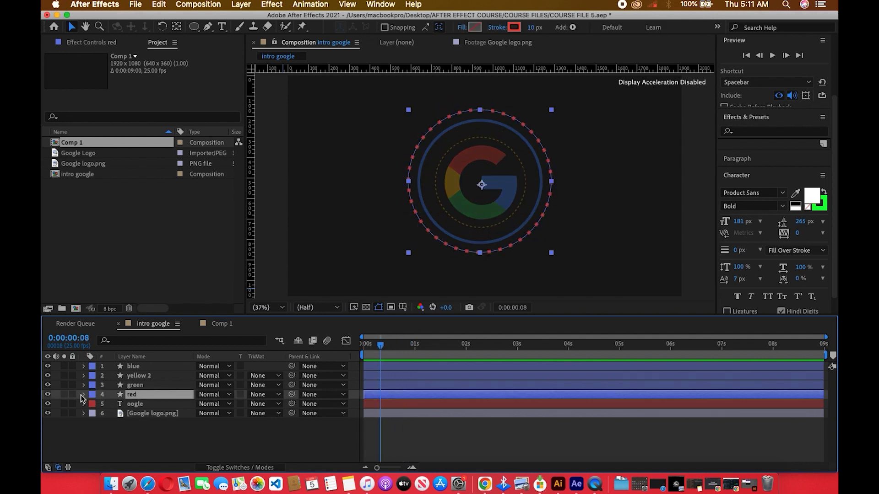
click(83, 395)
click(362, 345)
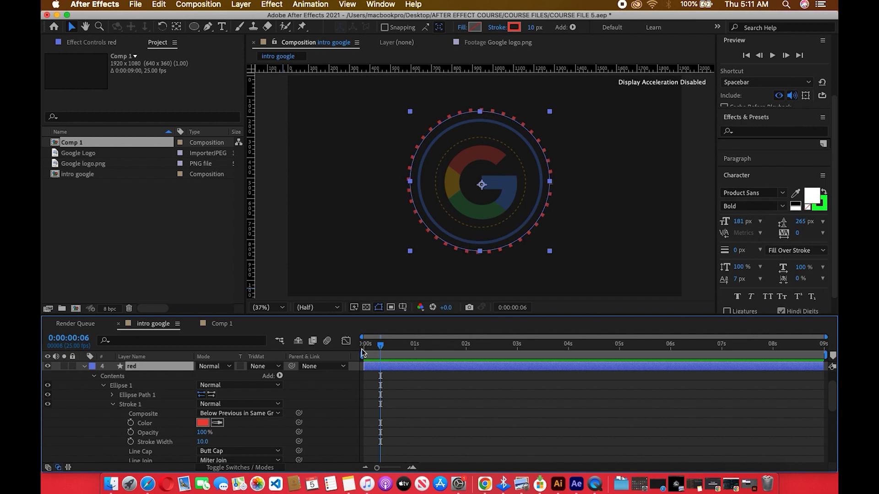
click(114, 403)
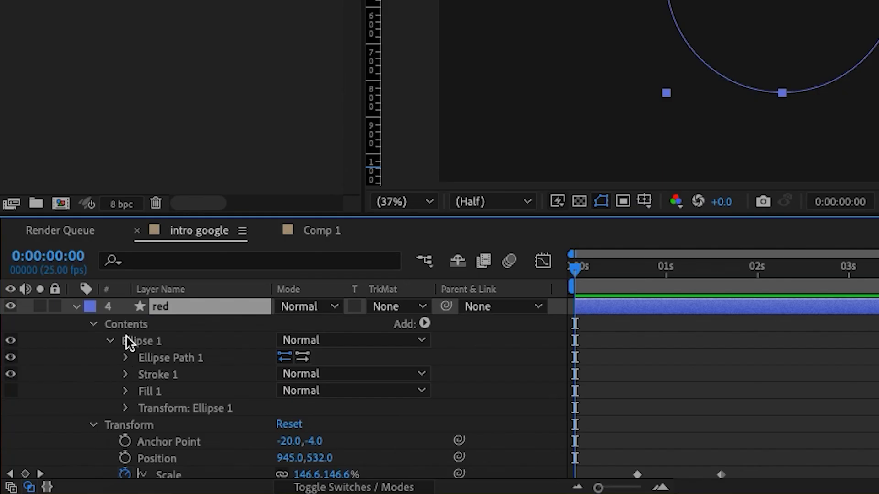
click(106, 340)
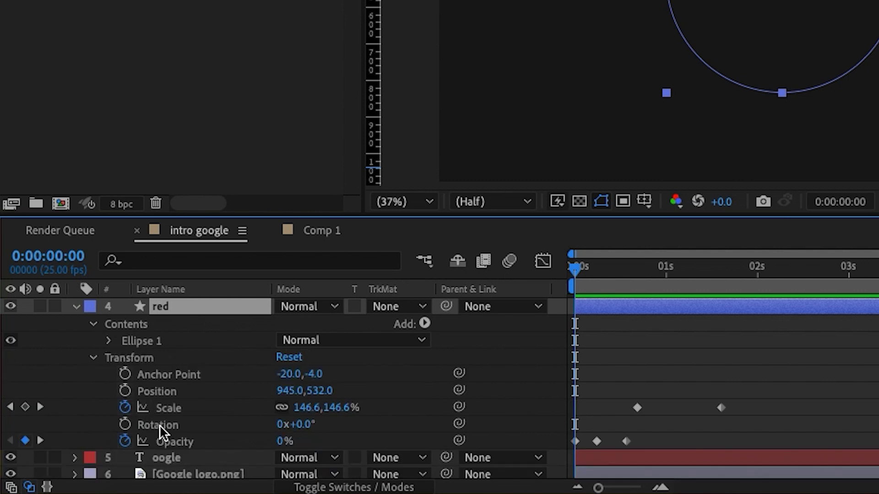
Keyframe the red layer's Rotation from 0x+0.0° at 0:00:00:00 to 0x+357.0° at 0:00:01:16, return to the start, and deselect the layer.
click(125, 424)
drag(583, 263, 724, 285)
drag(308, 425, 663, 429)
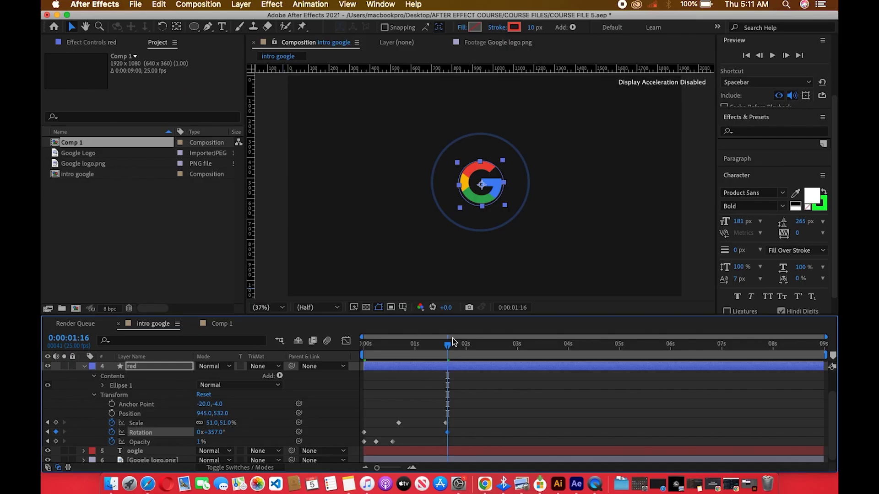
drag(448, 343, 364, 348)
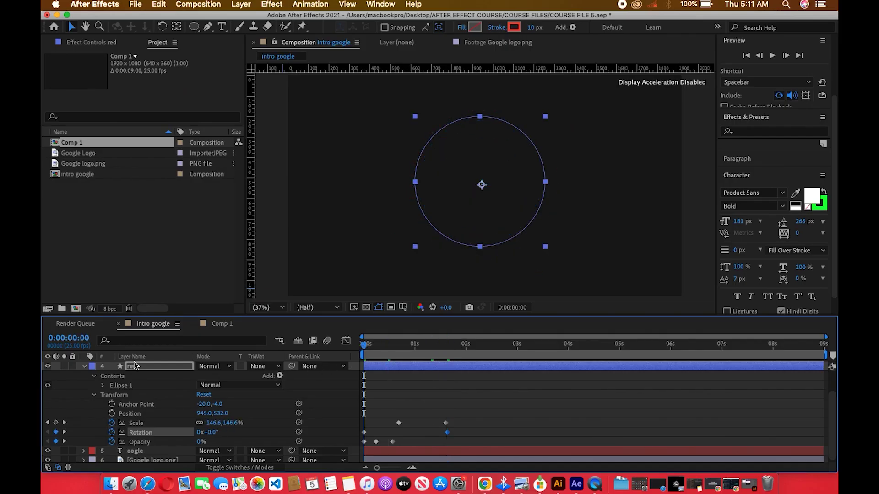
click(87, 365)
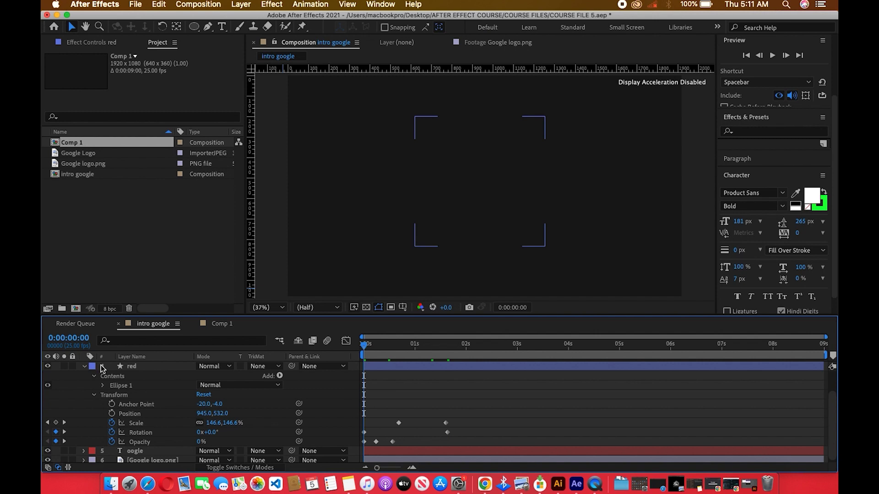
Collapse the red layer, play the intro google composition from 0:00:00:07, and return the current time to the start.
click(83, 367)
click(378, 351)
key(space)
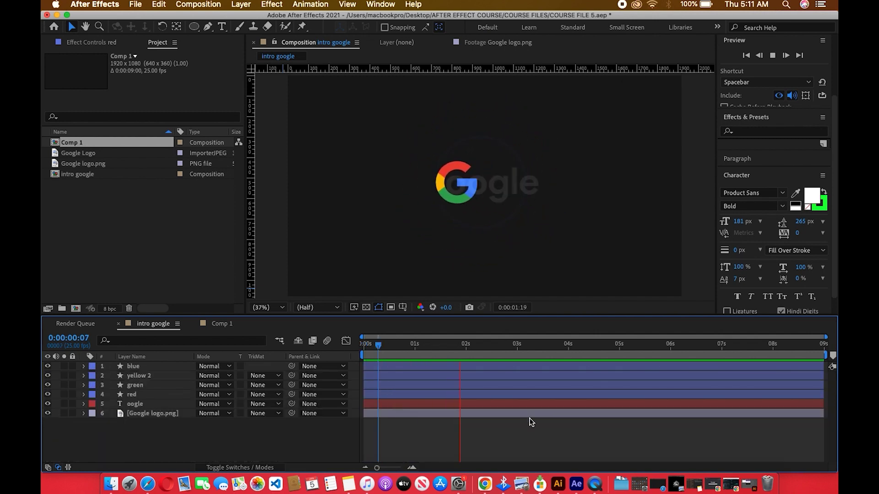
drag(398, 344, 347, 347)
Play the composition with the Graph Editor shown, undo the red layer's 357° Rotation keyframe, and return to the layer bar view.
click(346, 341)
key(space)
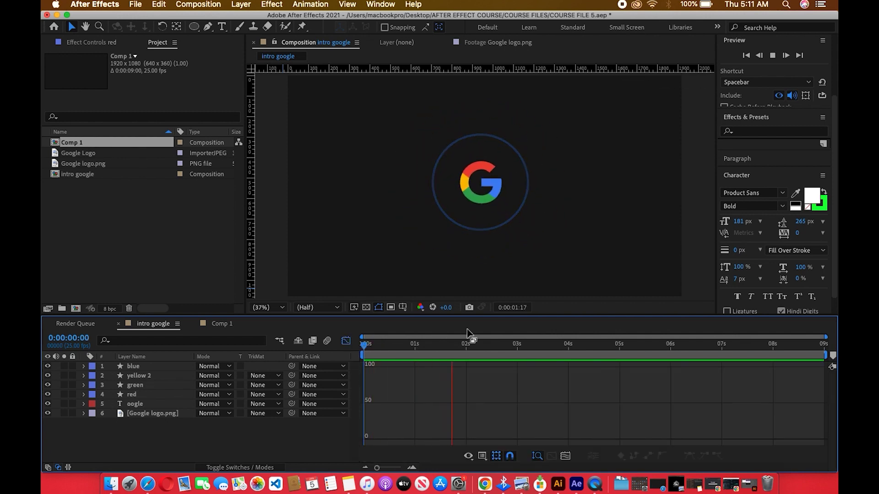
drag(425, 339, 374, 351)
key(4)
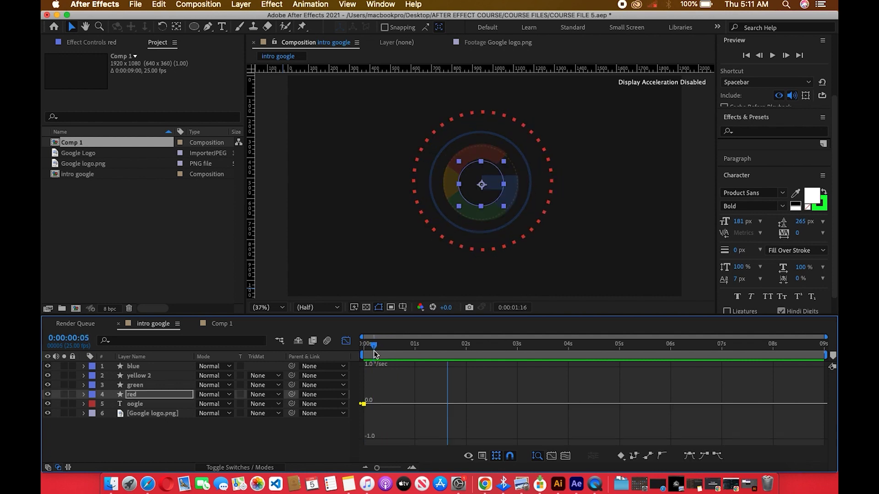
key(k)
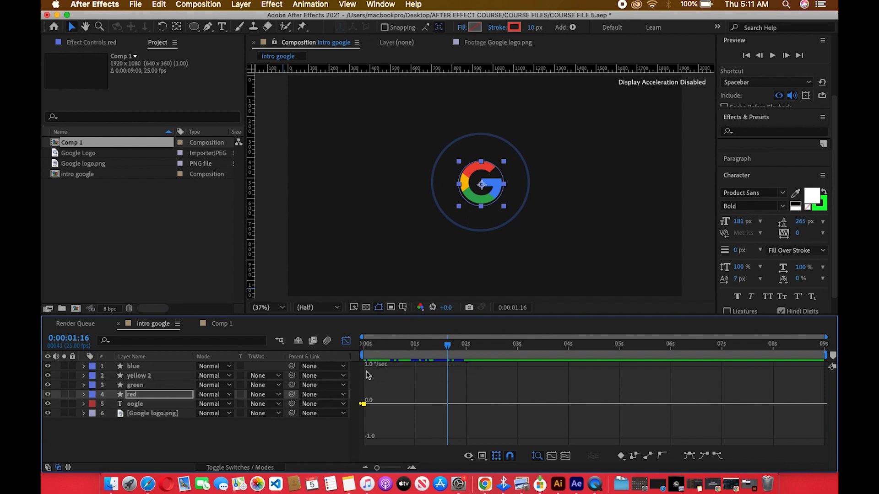
click(346, 341)
Expand the red layer's Transform properties, collapse its Contents, and move the current time to 0:00:00:11.
drag(406, 345, 380, 351)
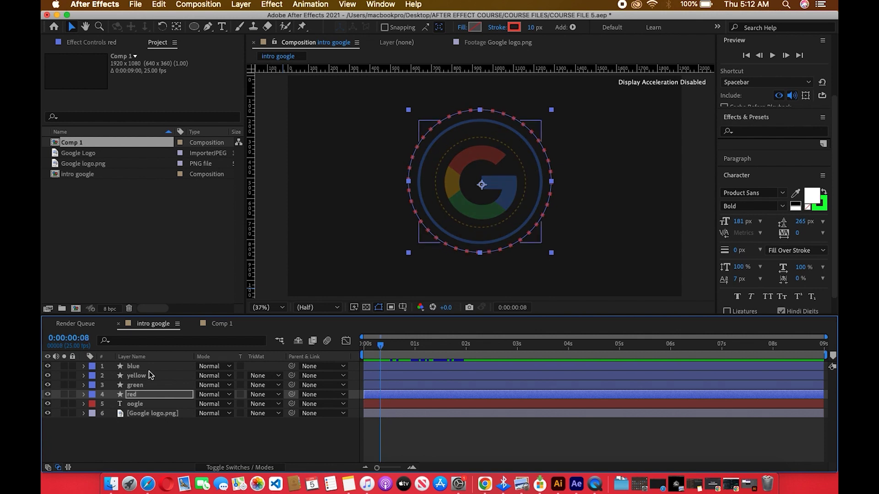
click(84, 394)
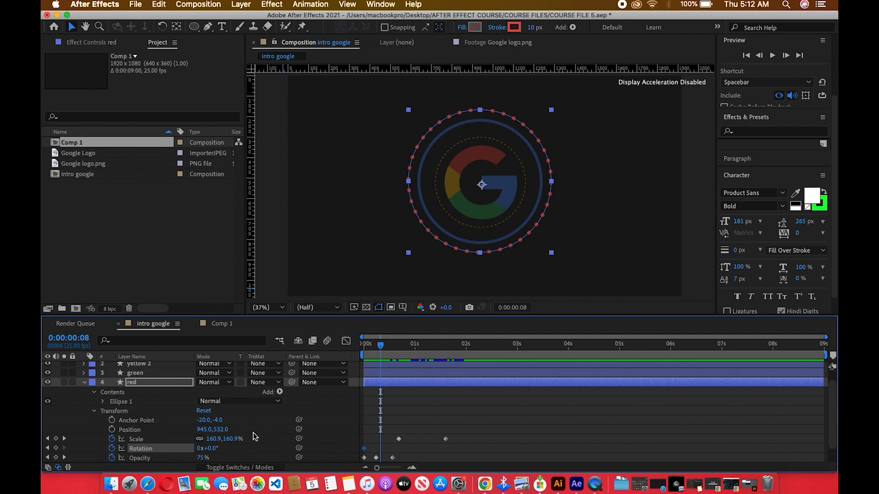
click(146, 382)
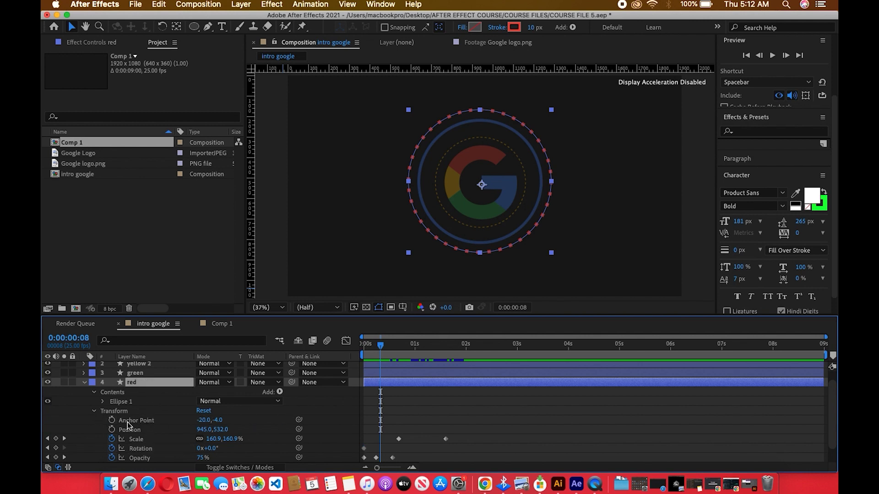
click(93, 411)
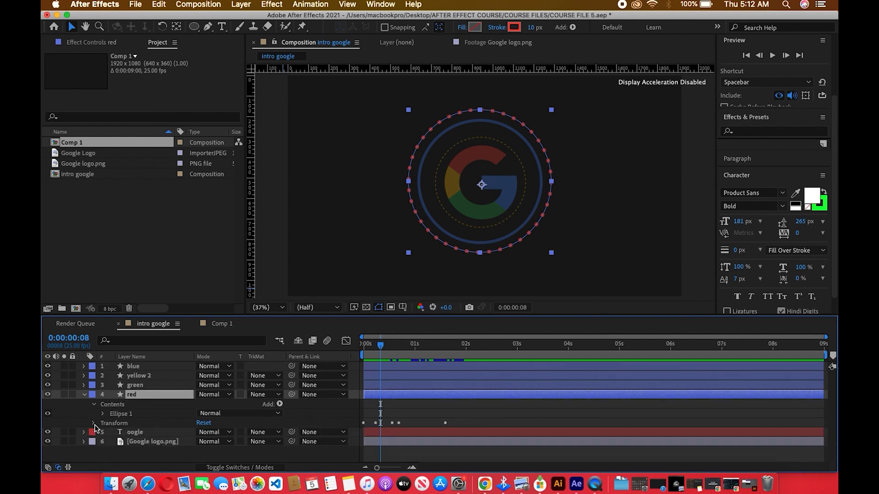
mouse_move(378, 347)
mouse_down()
mouse_move(358, 349)
mouse_move(405, 350)
mouse_move(385, 356)
mouse_up()
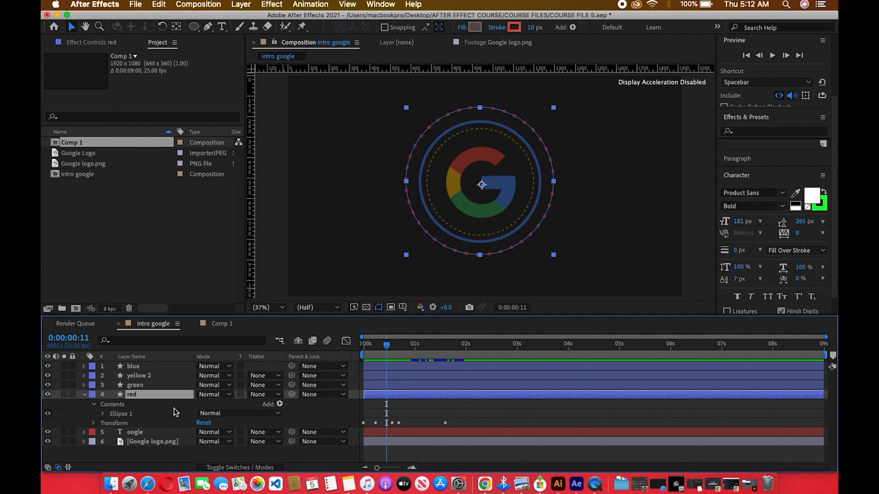
click(95, 405)
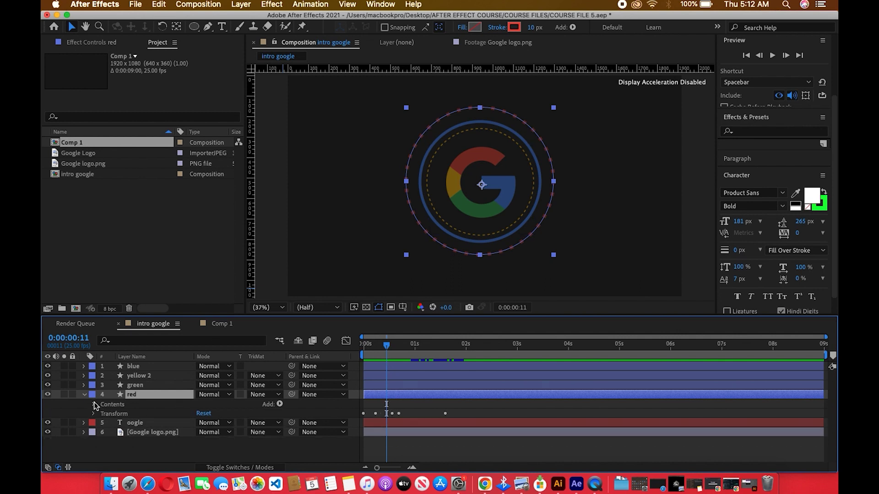
click(94, 413)
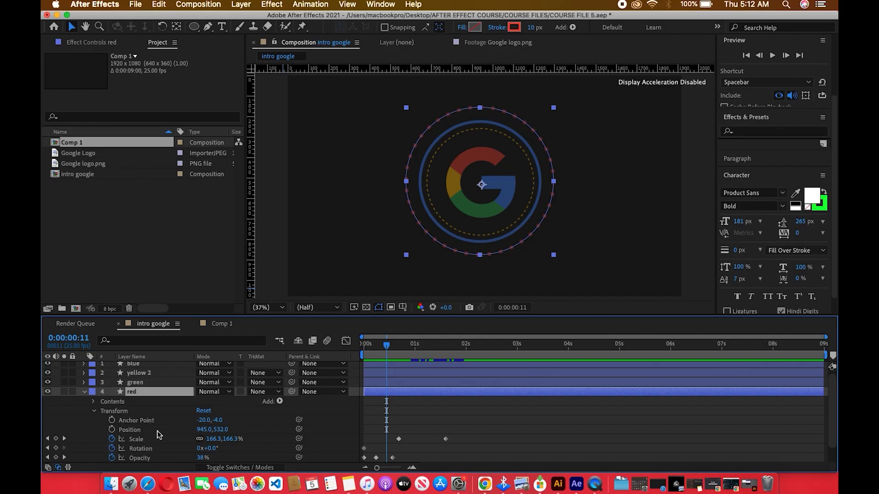
Remove the red layer's Rotation keyframing and return the current time to 0:00:00:00.
scroll(158, 430, down, 2)
key(Delete)
key(Home)
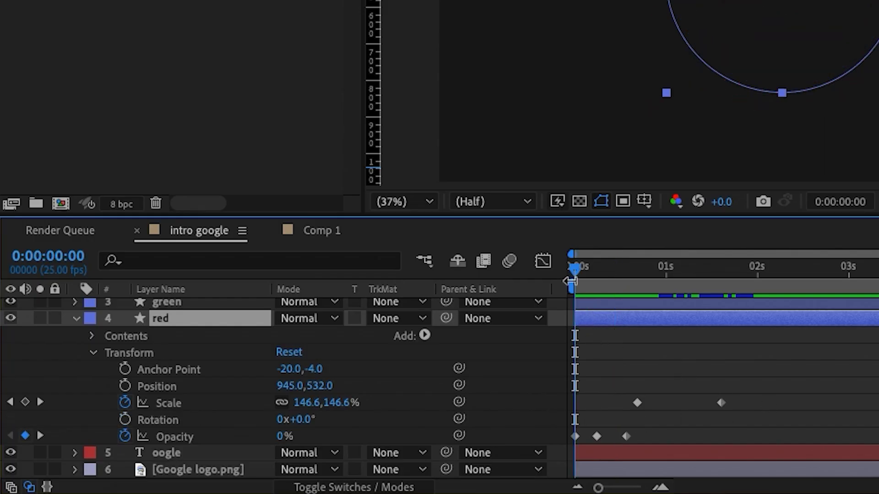
Keyframe the red layer's Rotation from 0x+0.0° at 0:00:00:04 to 0x+55.0° at 0:00:00:09.
drag(583, 265, 589, 267)
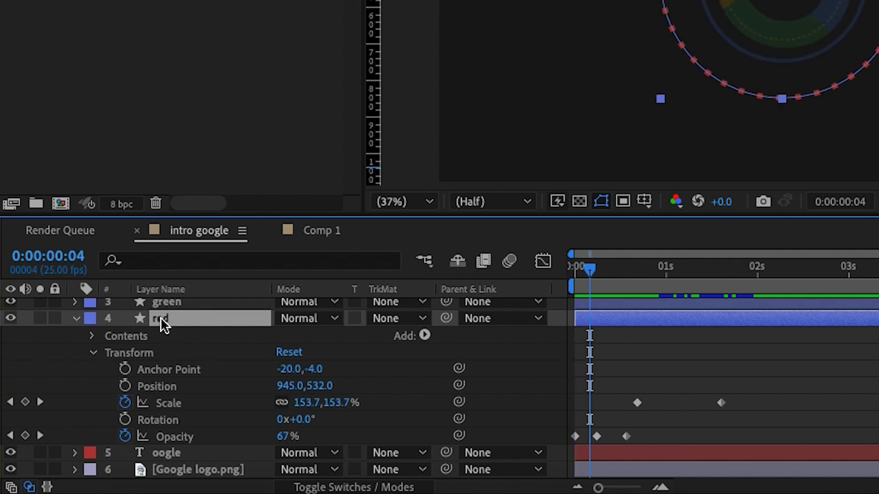
click(124, 419)
mouse_move(592, 266)
mouse_down()
mouse_move(635, 262)
mouse_move(608, 268)
mouse_up()
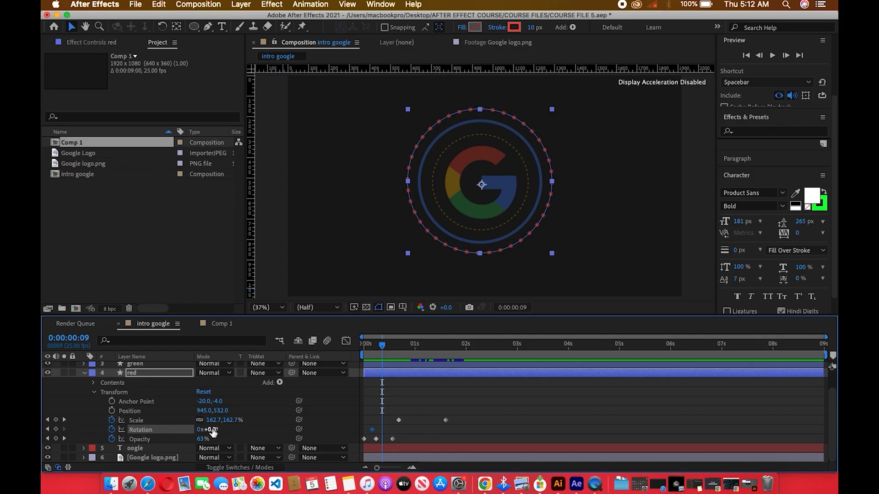
drag(309, 419, 320, 418)
drag(221, 429, 243, 429)
Set the red layer's Anchor Point to -14.0,-12.0 and move its 55° Rotation keyframe to about 0:00:00:11.
mouse_move(206, 401)
mouse_down()
mouse_move(196, 400)
mouse_move(218, 401)
mouse_up()
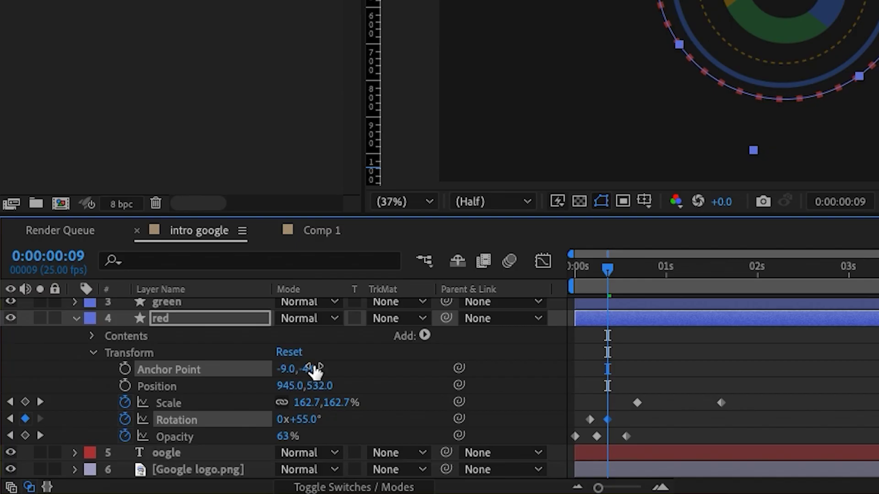
drag(316, 372, 284, 389)
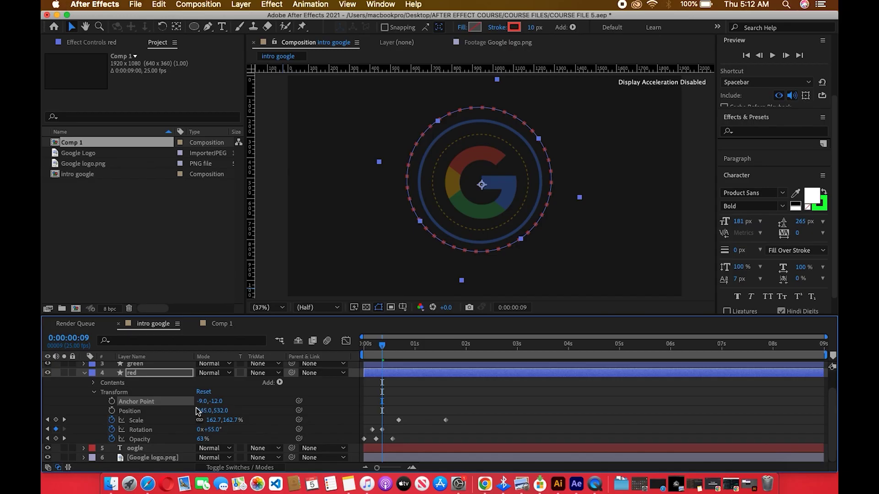
drag(203, 402, 199, 401)
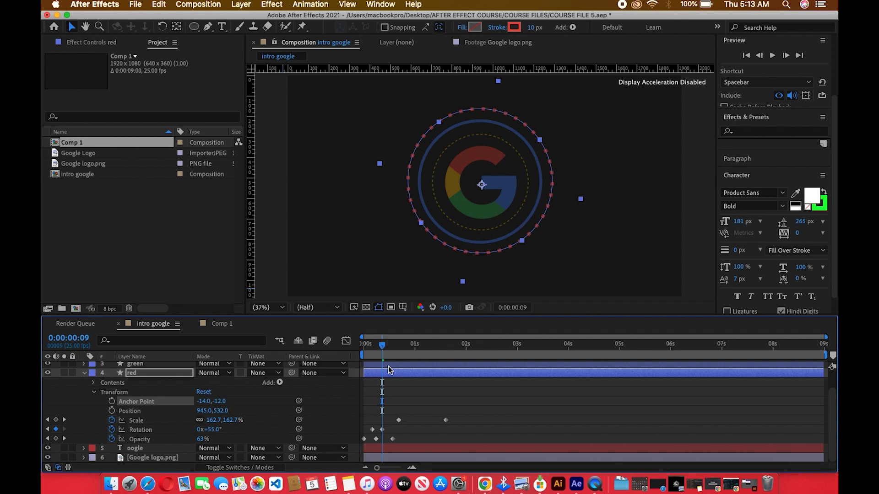
mouse_move(380, 347)
mouse_down()
mouse_move(364, 348)
mouse_move(383, 355)
mouse_up()
drag(383, 430, 385, 430)
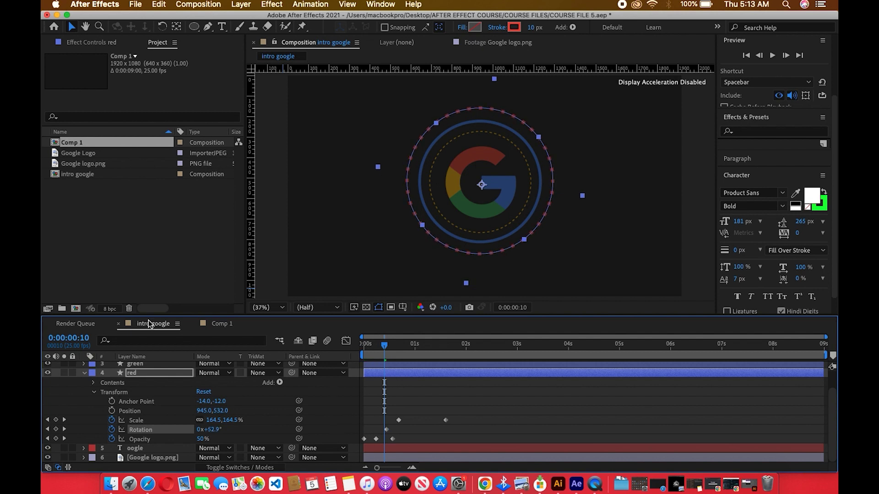
Select intro google in the project, collapse the red layer, and play the composition from the beginning.
click(84, 174)
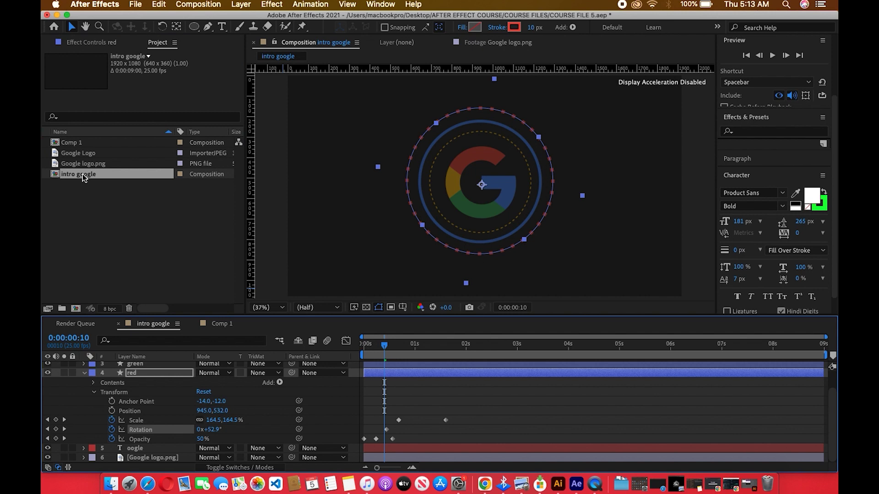
click(84, 375)
key(Home)
key(space)
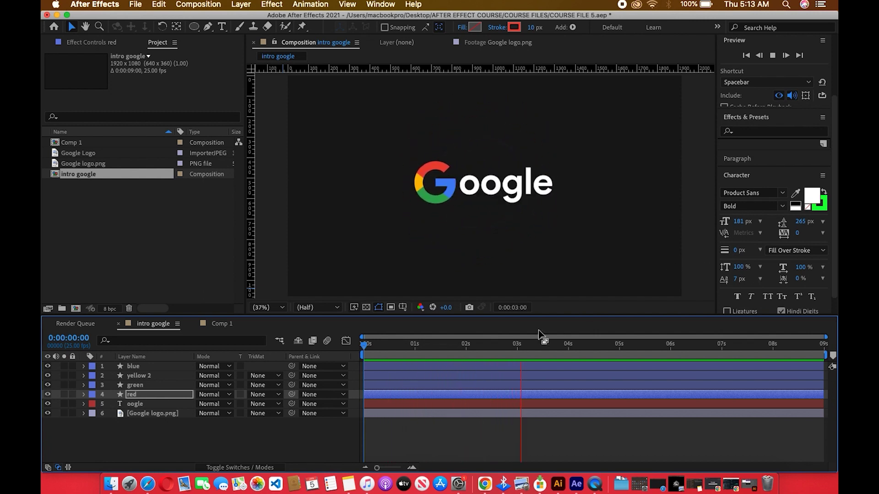
key(space)
key(space)
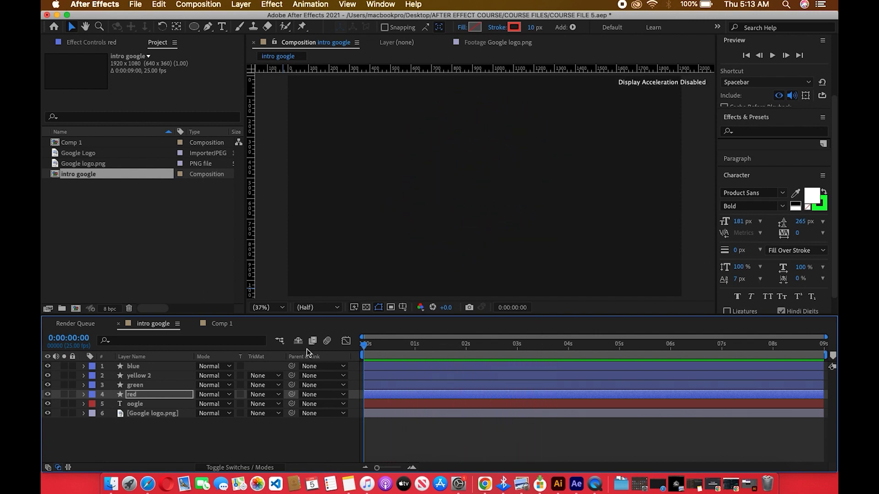